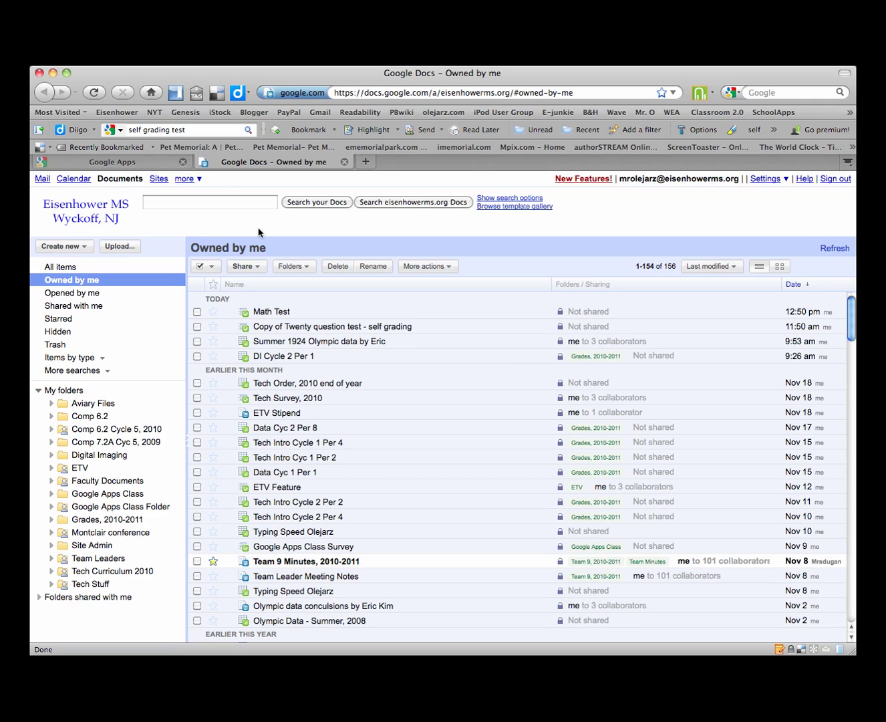
Start a new file from a template, opening the Template Gallery in a new tab
click(86, 247)
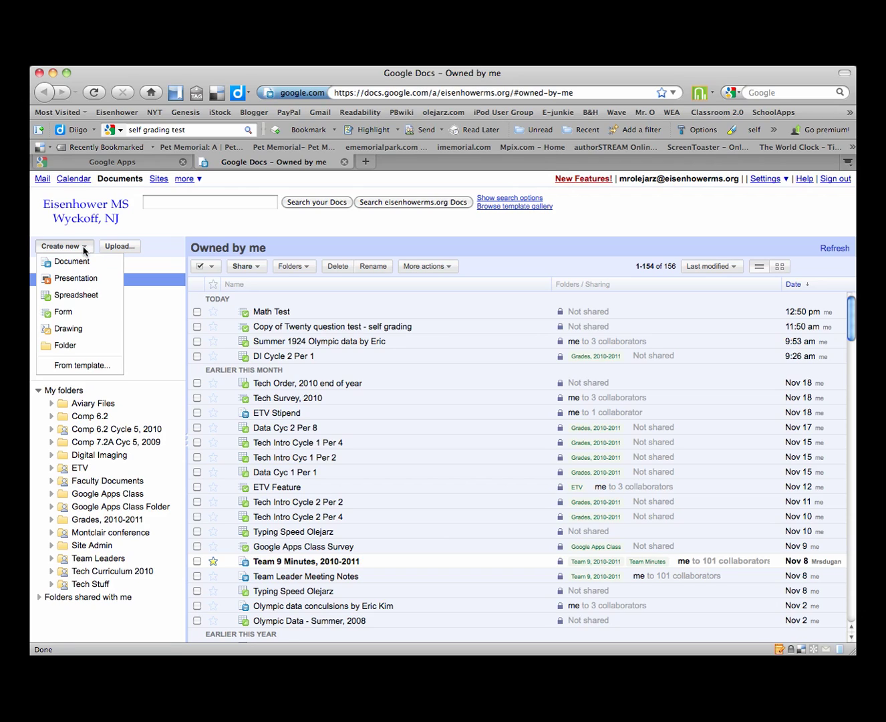
click(80, 367)
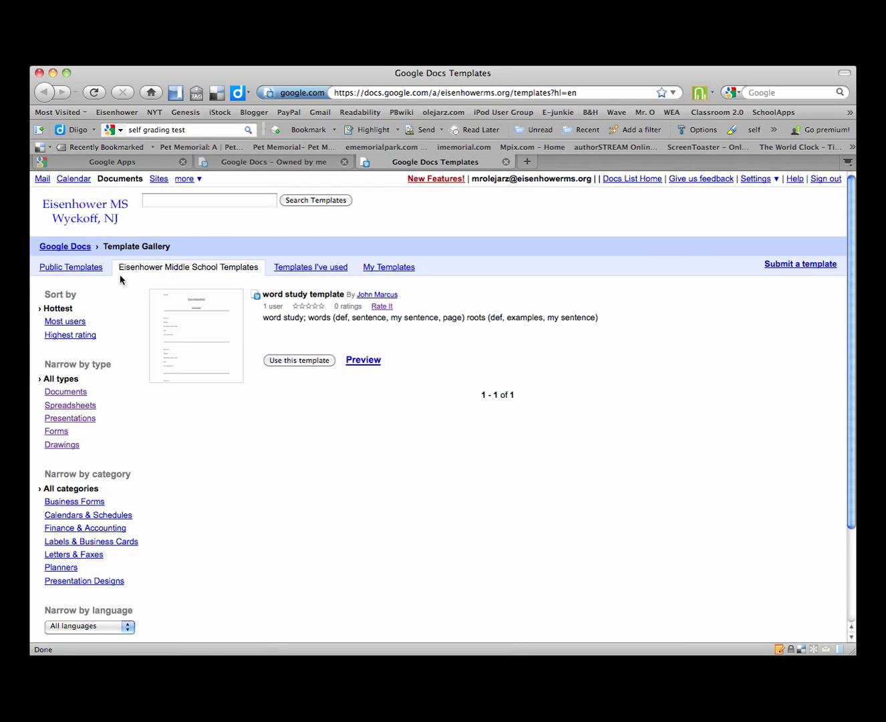
Search Public Templates for 'self grading test' and browse the eight self-grading results
click(86, 270)
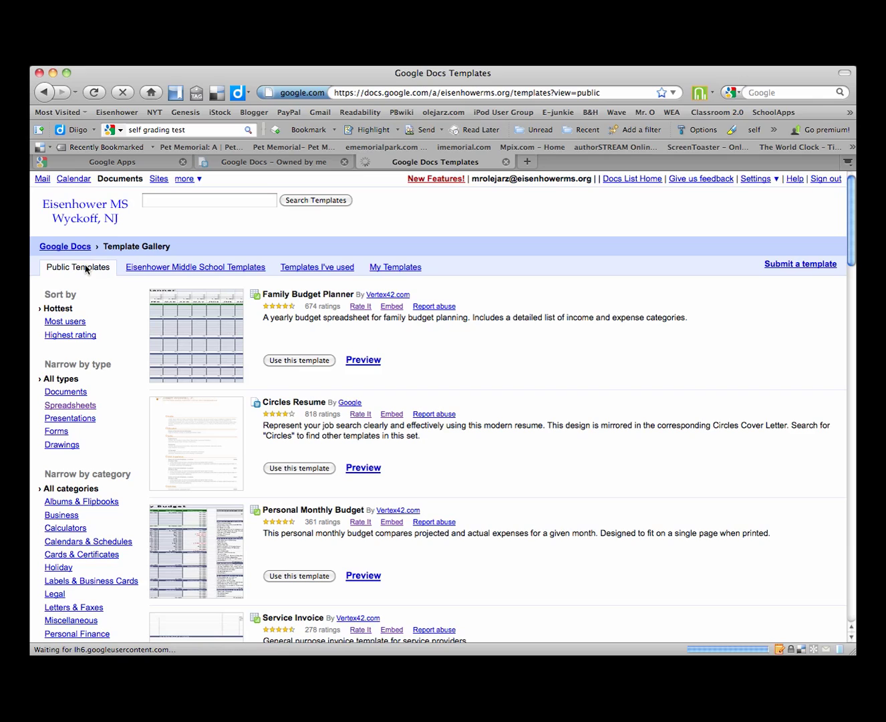
click(210, 205)
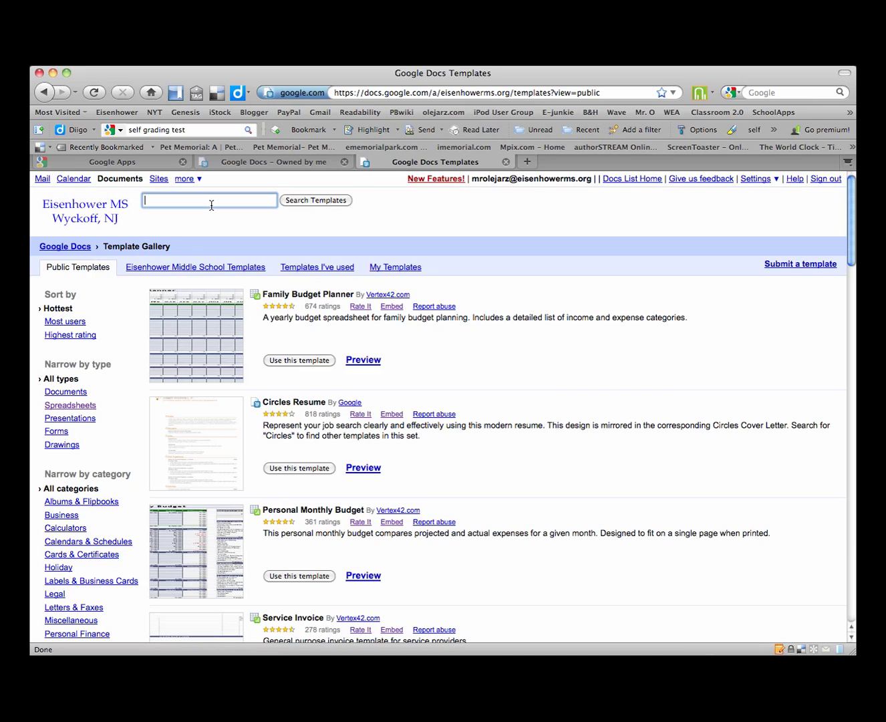
text(self)
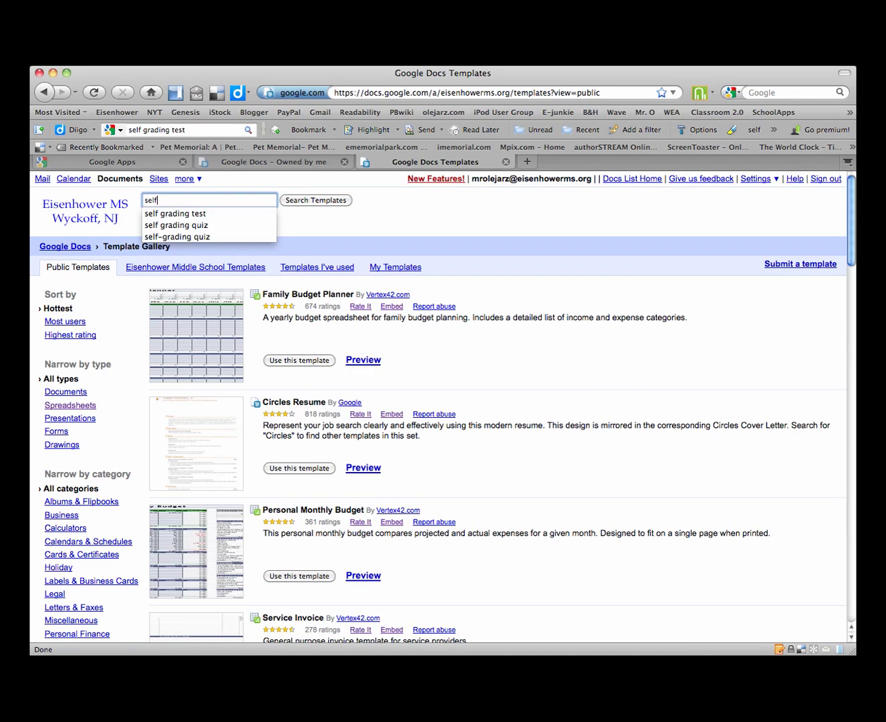
click(219, 213)
click(312, 204)
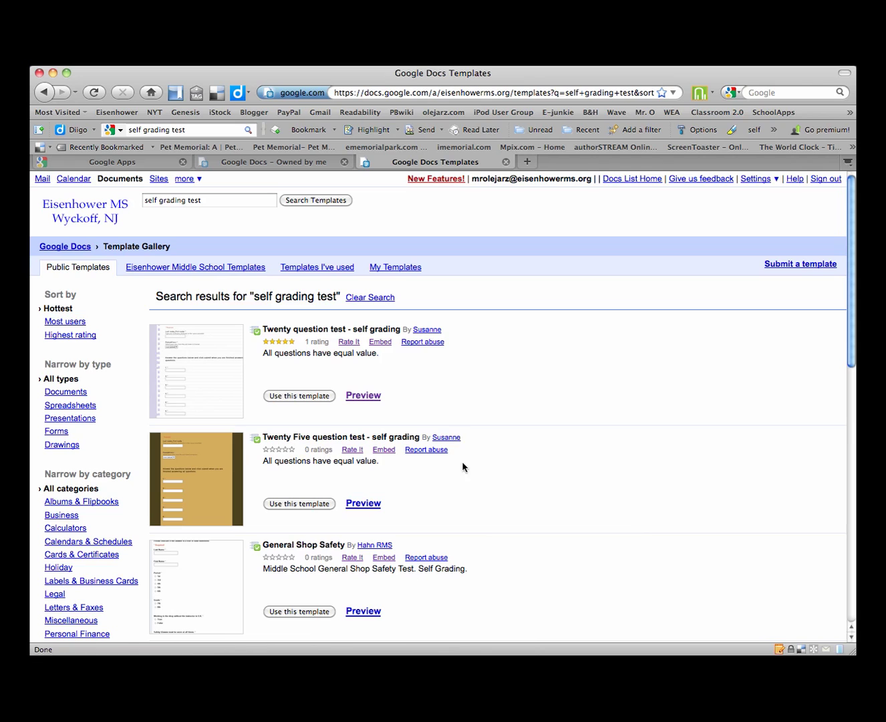
scroll(476, 470, down, 5)
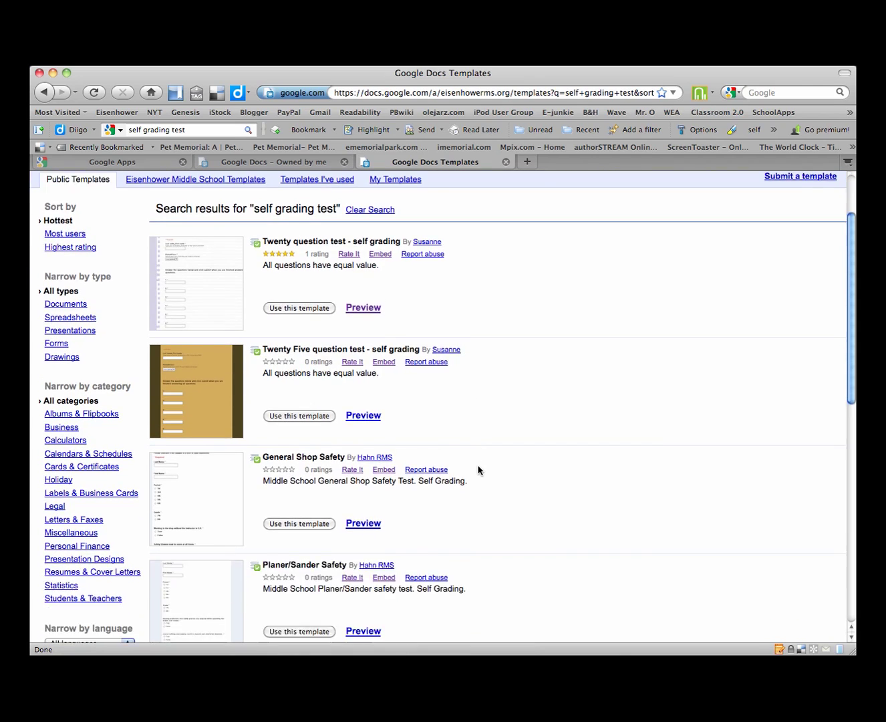
scroll(477, 469, down, 6)
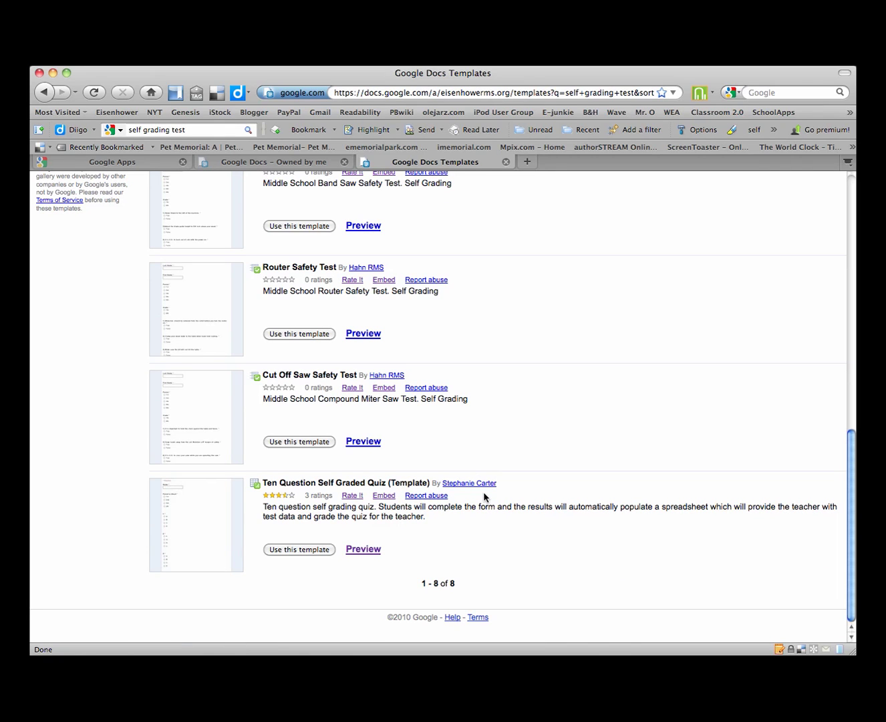
scroll(484, 496, up, 12)
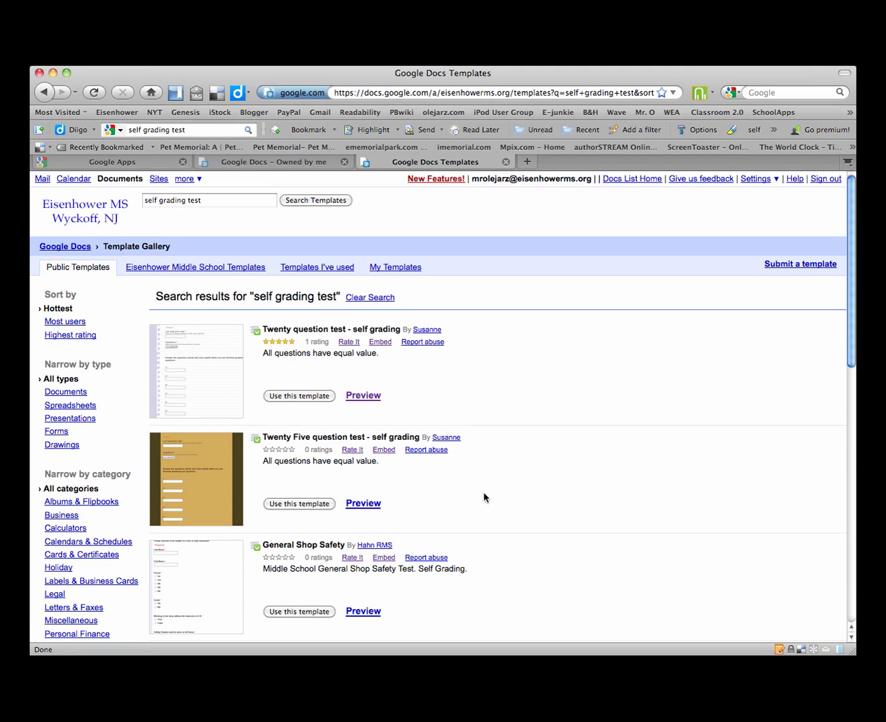
Create a form from Twenty question test that requires sign-in and collects usernames
click(309, 395)
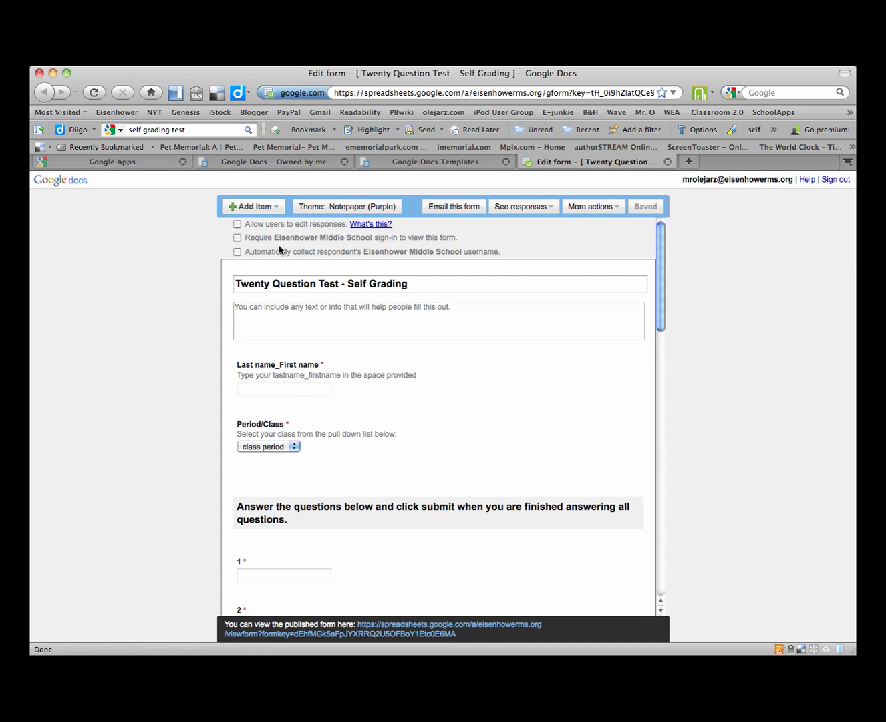
click(237, 238)
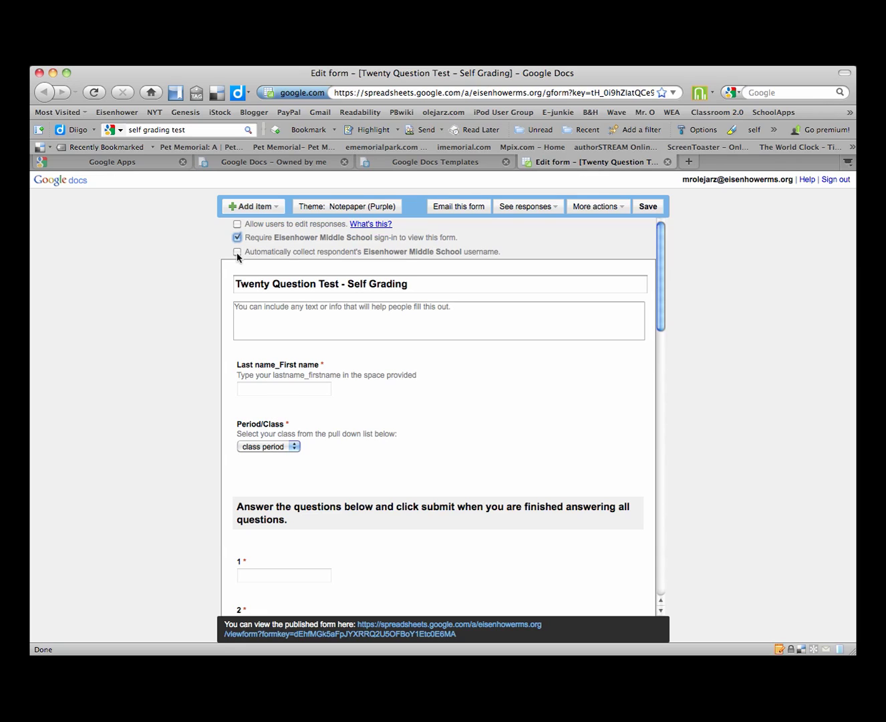
click(238, 252)
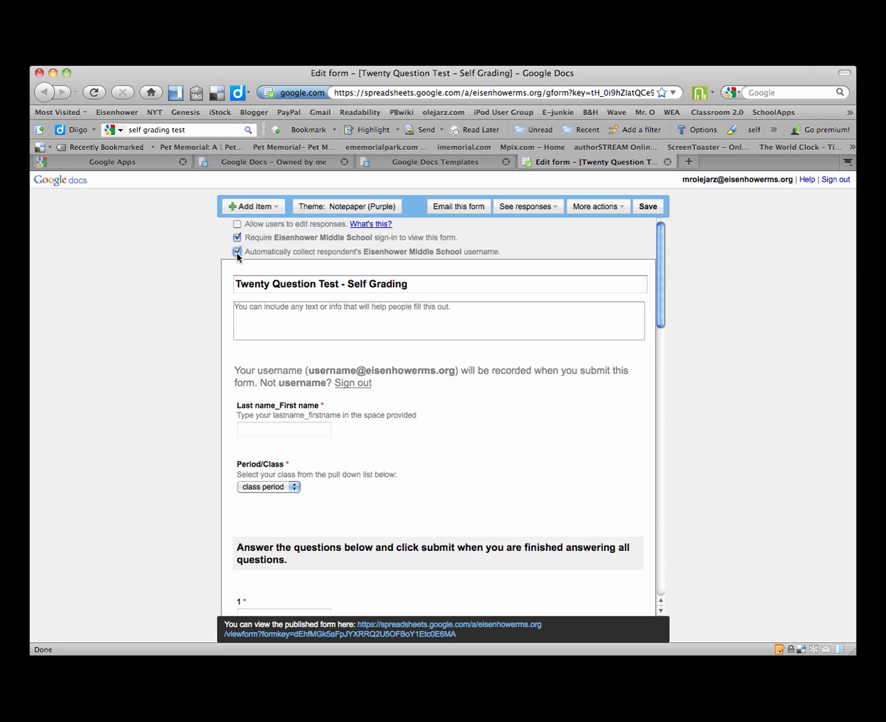
Replace the form title with 'Math Test - Multiplication'
click(414, 286)
drag(413, 286, 318, 243)
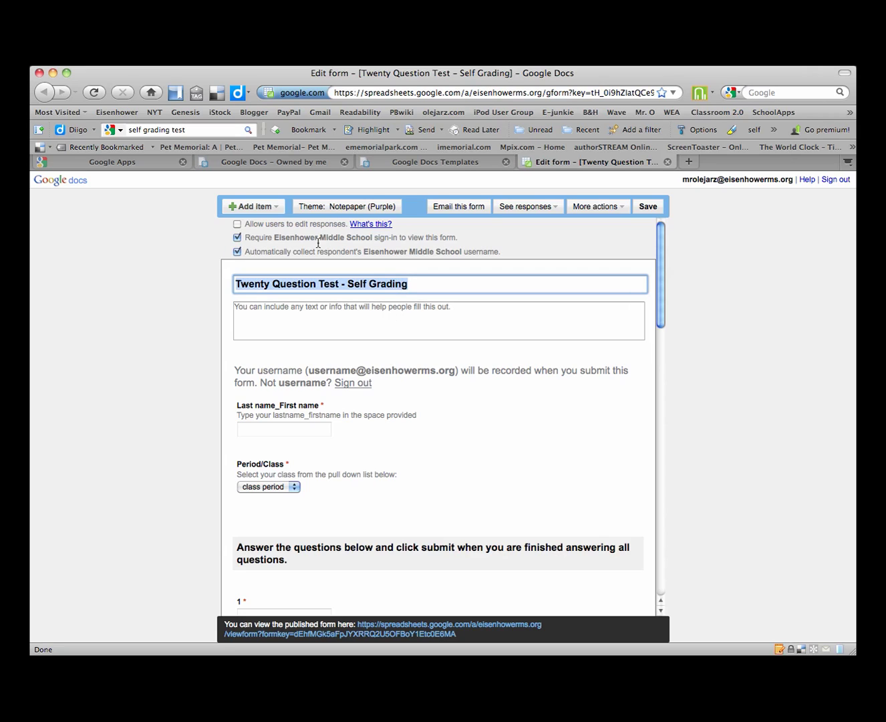
text(Math)
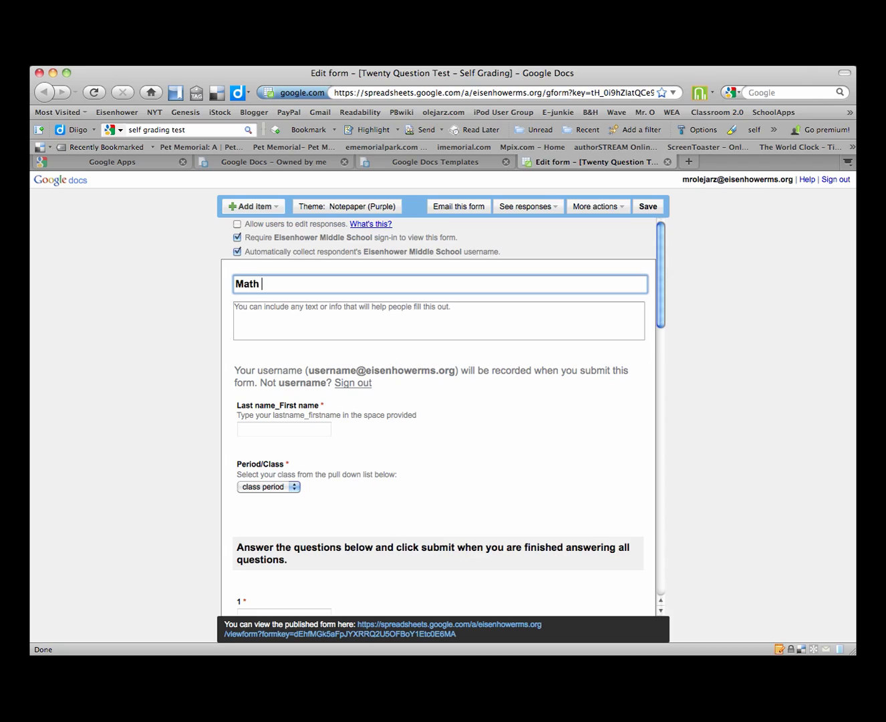
text( Test - Multiplication)
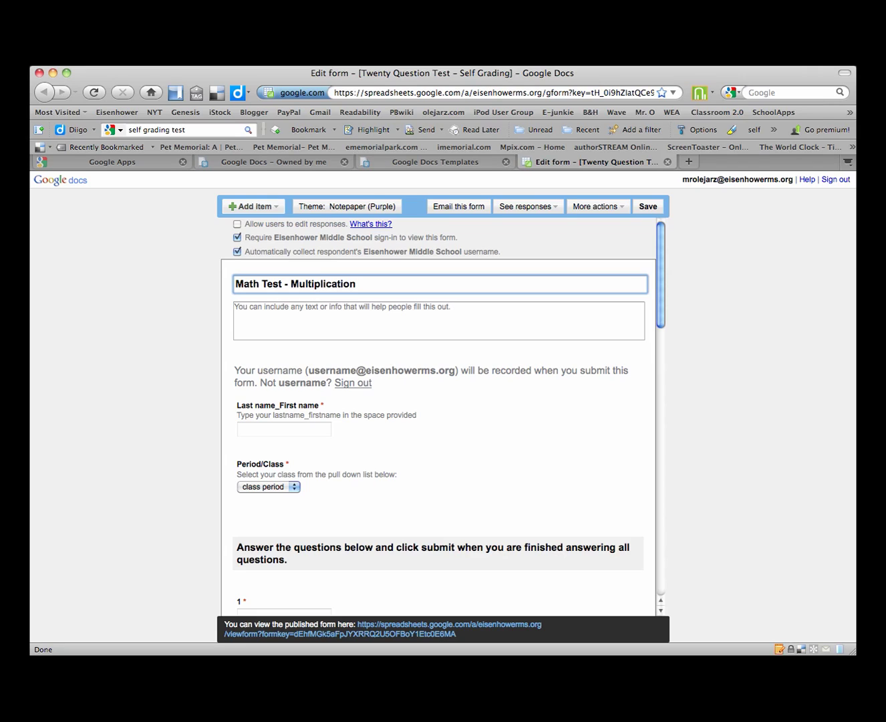
Give the form the description 'Answer all questions'
click(352, 310)
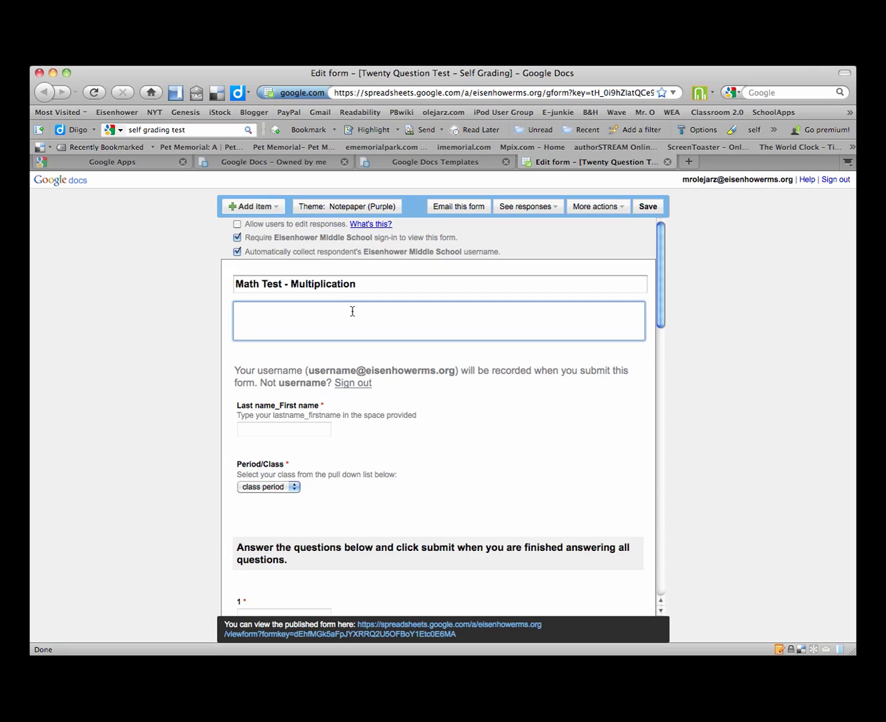
text(An)
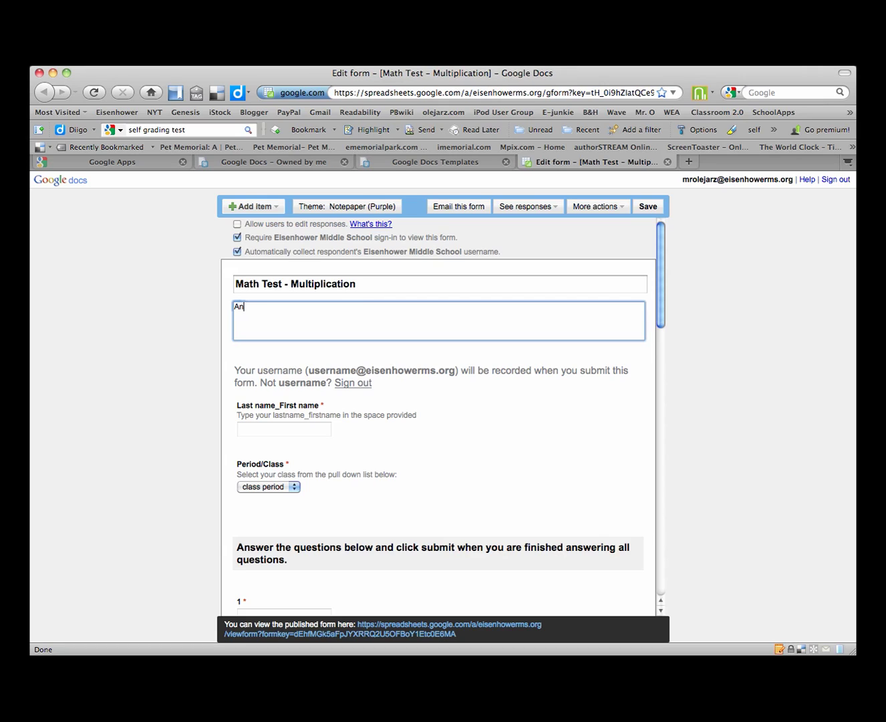
text(swer all questions)
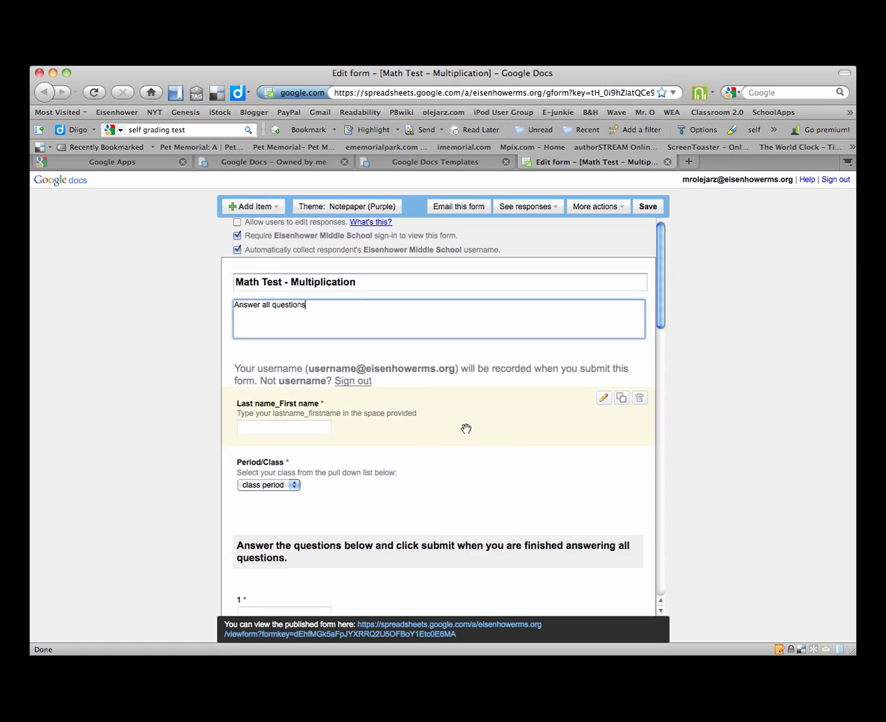
scroll(466, 429, down, 3)
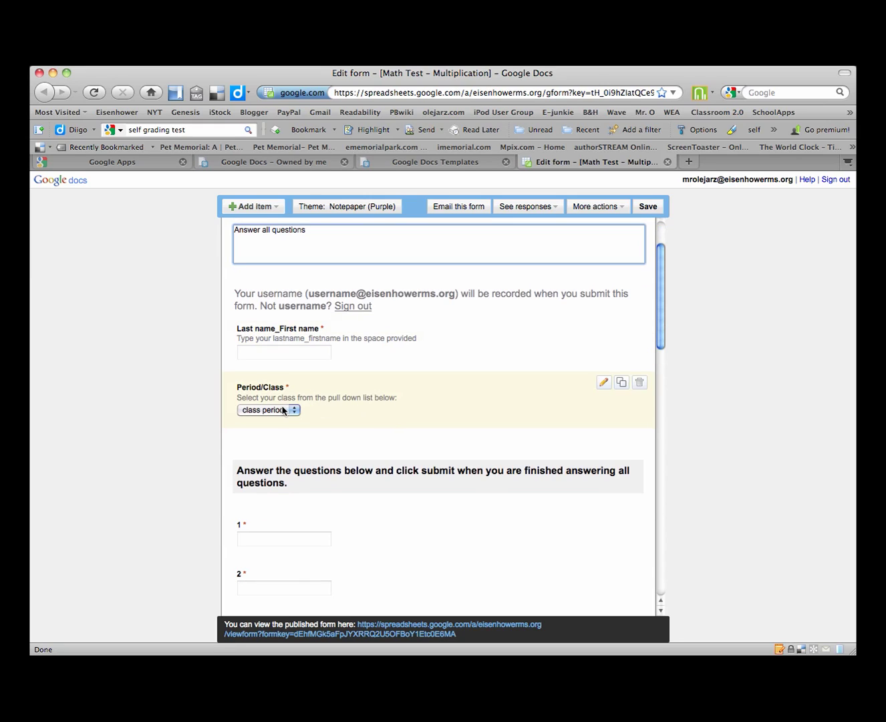
Delete the 10th, 9th, 8th, 7th, 6th, 4th and 2nd period choices from Period/Class, then finish the question
click(603, 384)
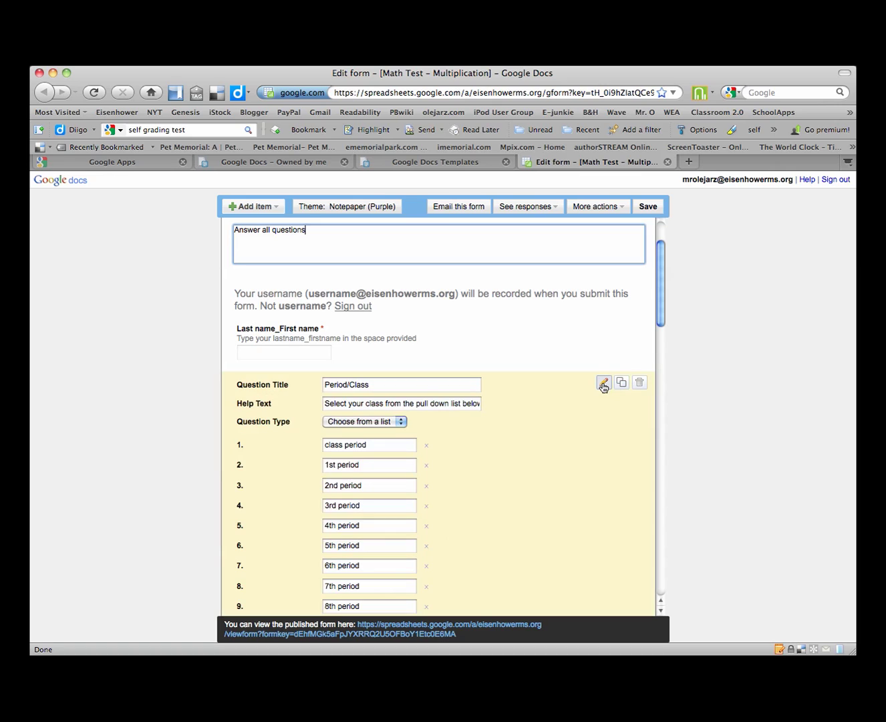
scroll(516, 465, down, 3)
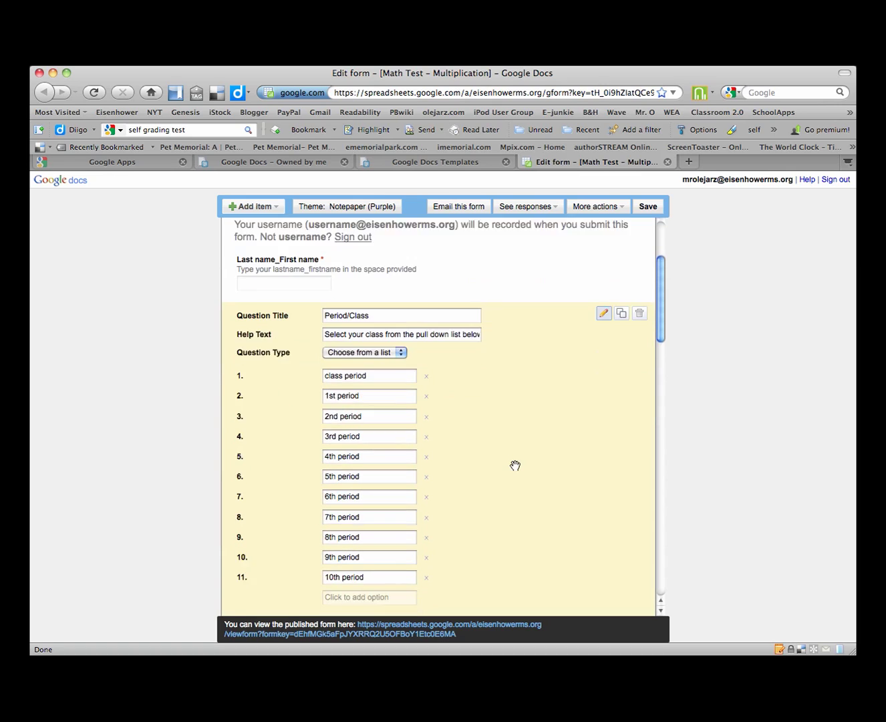
click(425, 537)
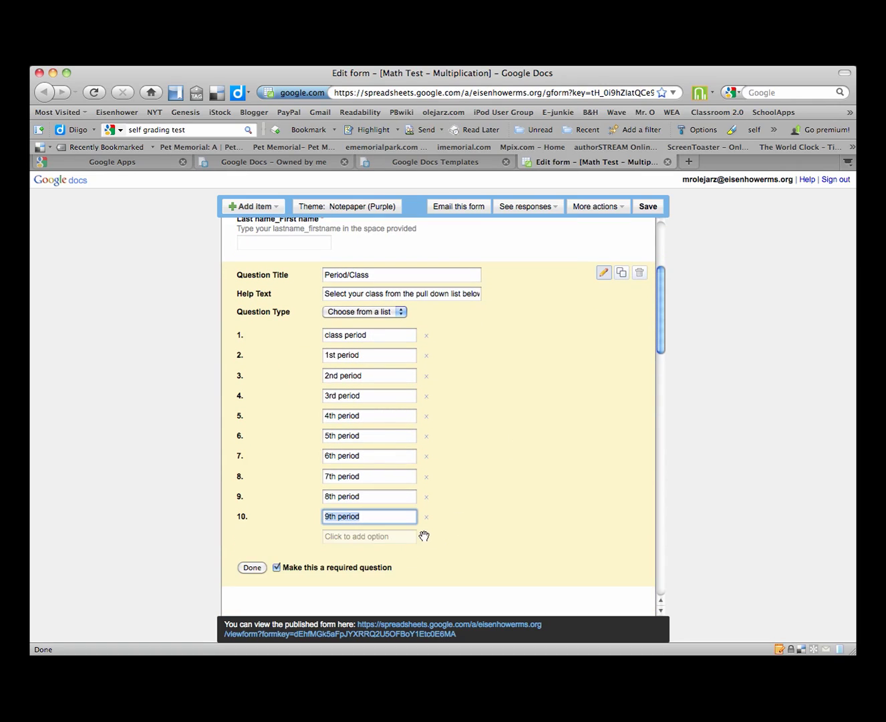
click(425, 516)
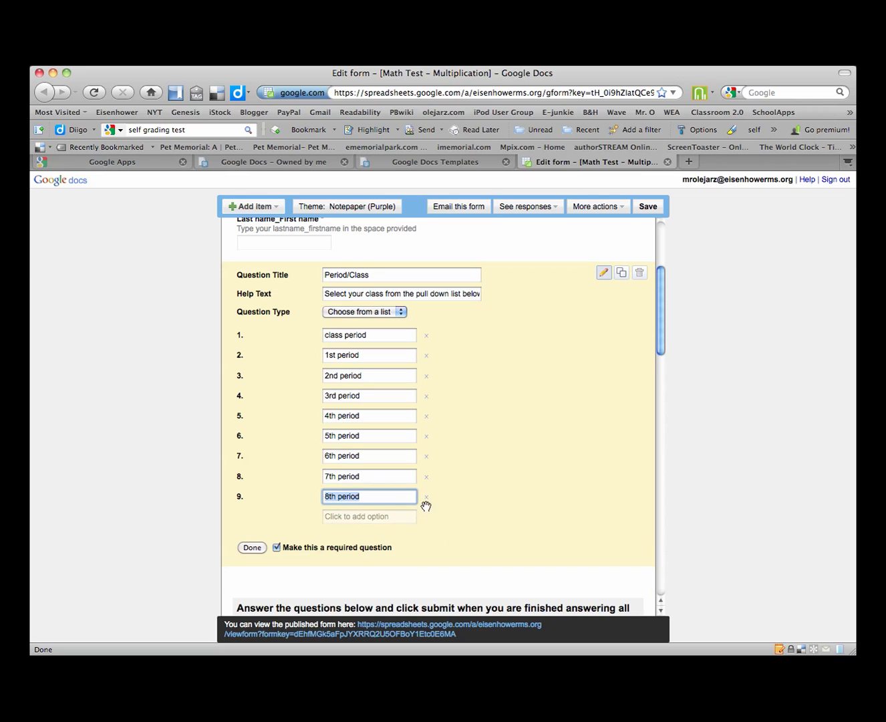
click(426, 497)
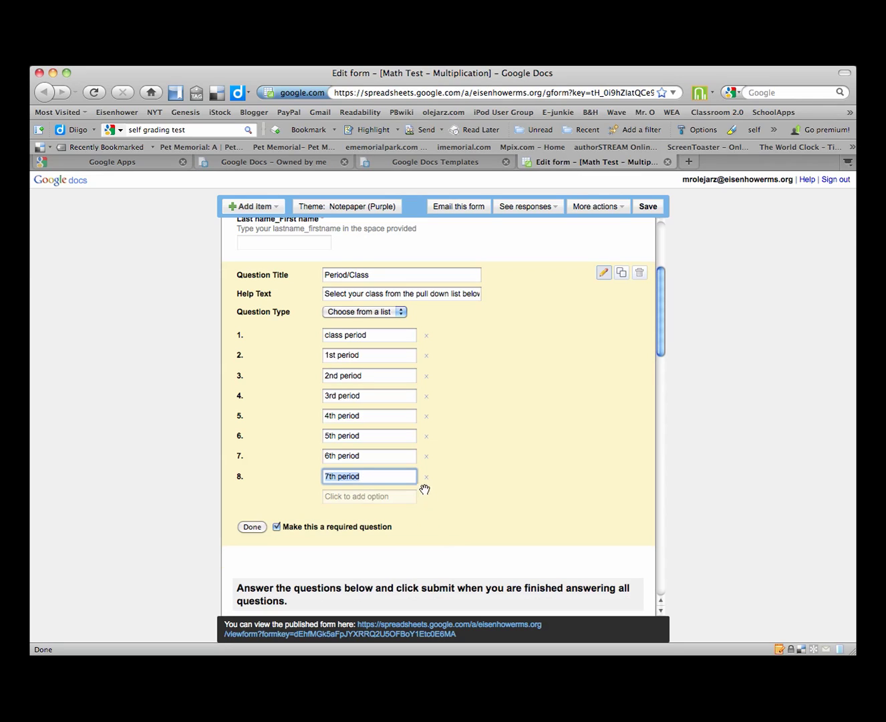
click(426, 476)
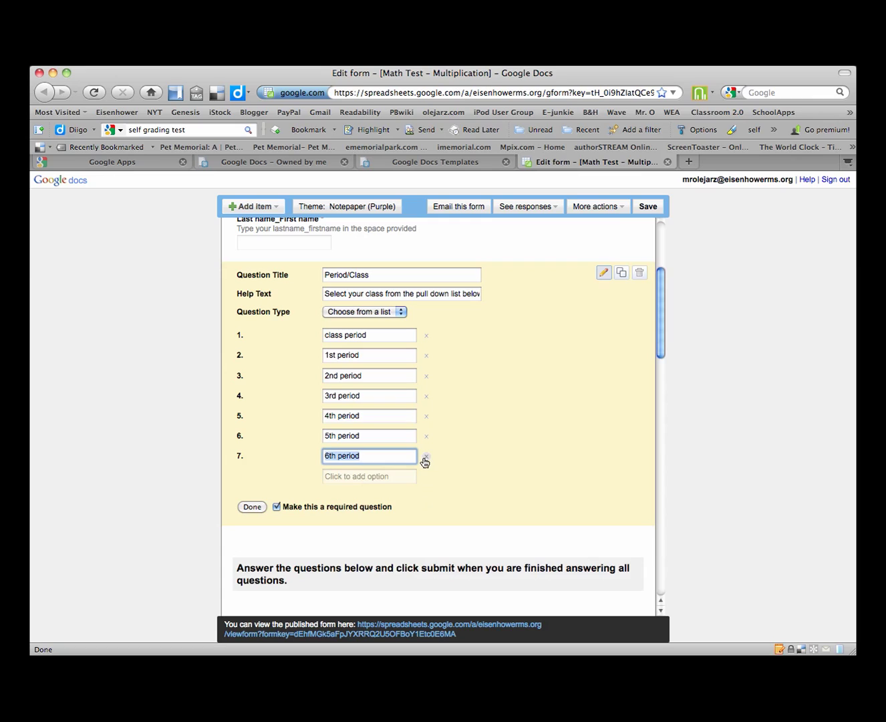
click(427, 455)
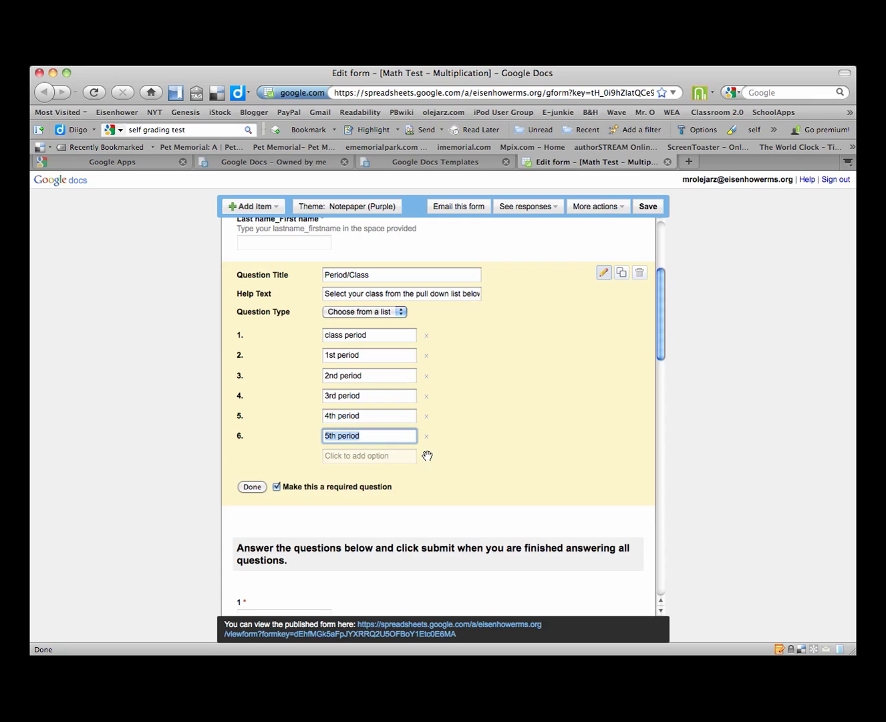
click(427, 416)
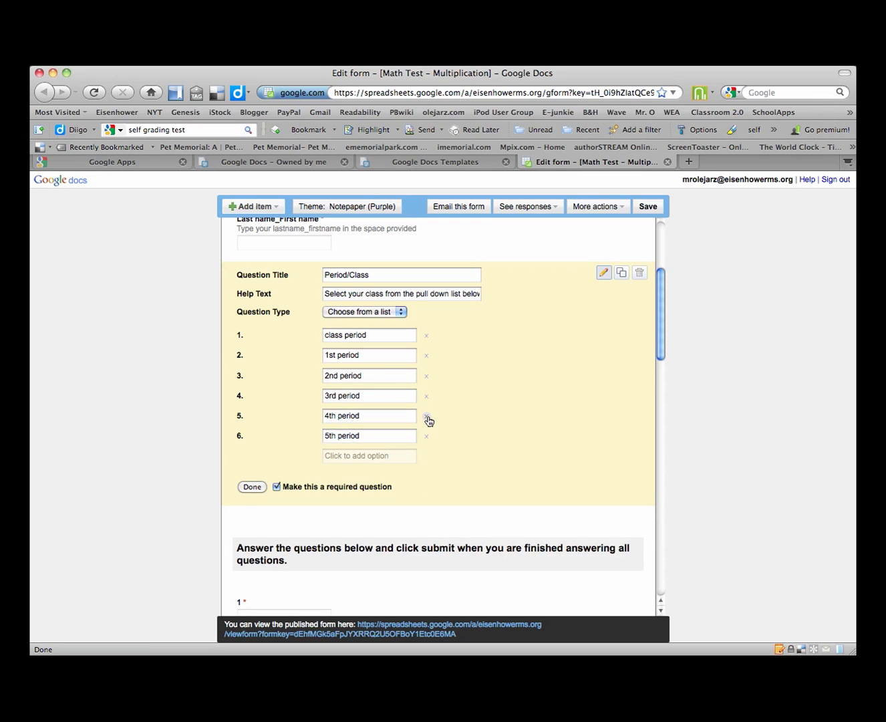
click(427, 378)
click(369, 354)
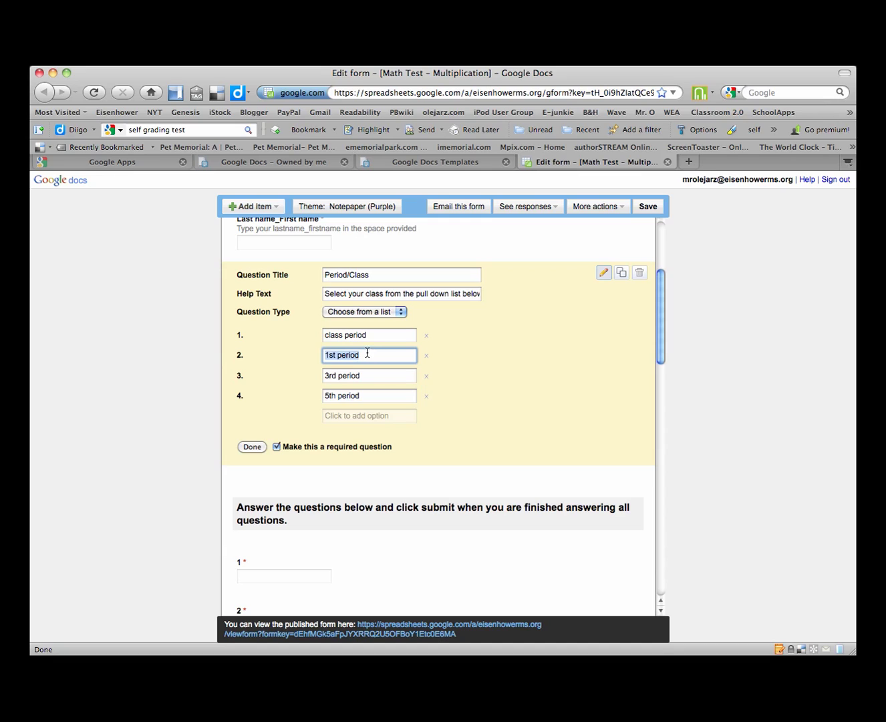
click(251, 447)
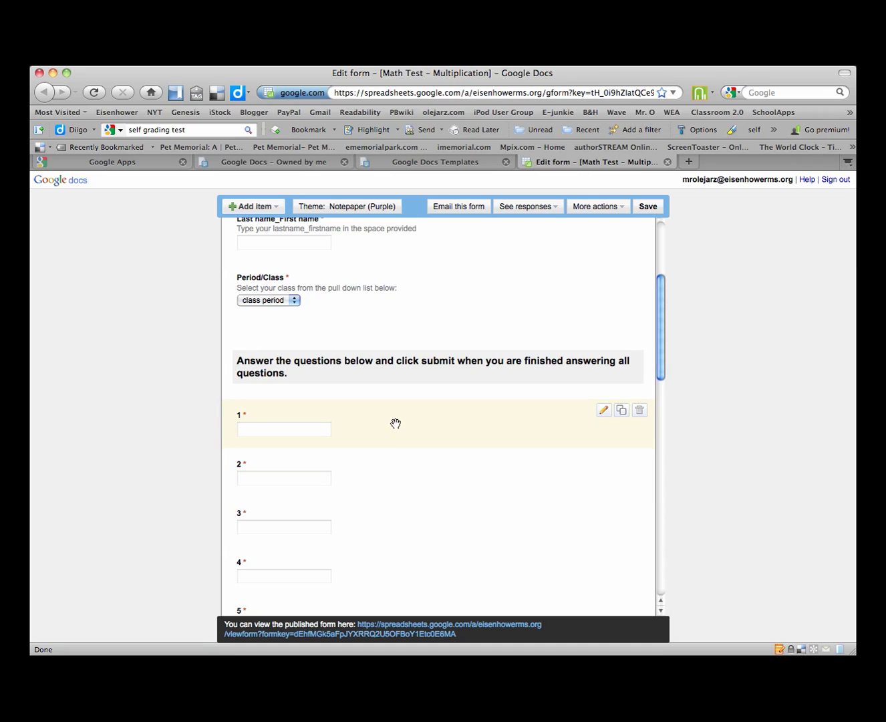
Retitle question 1 as '1. 3 x 3 = ?'
click(604, 412)
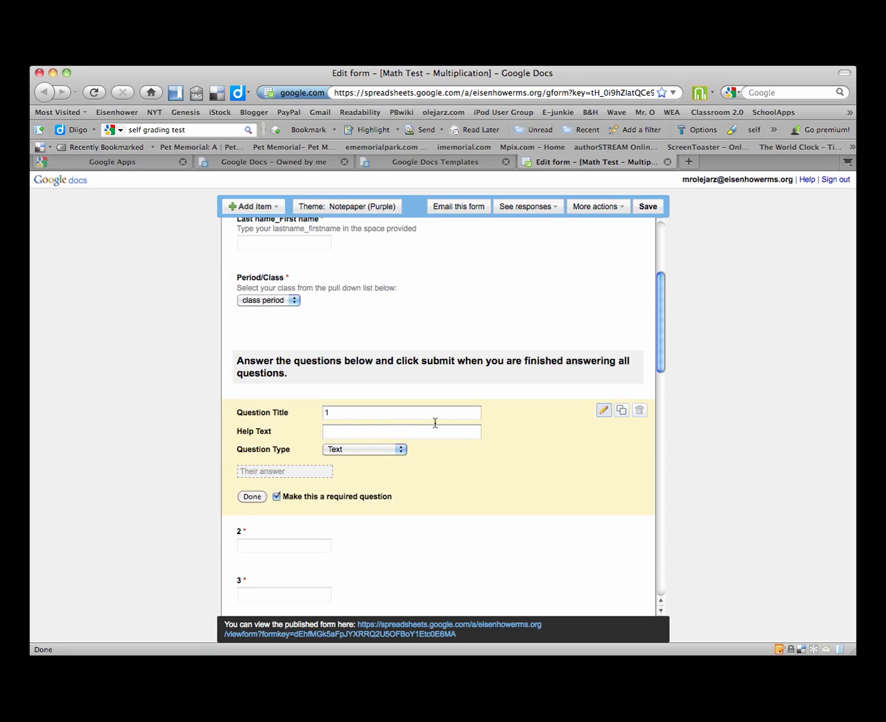
click(338, 413)
text(. )
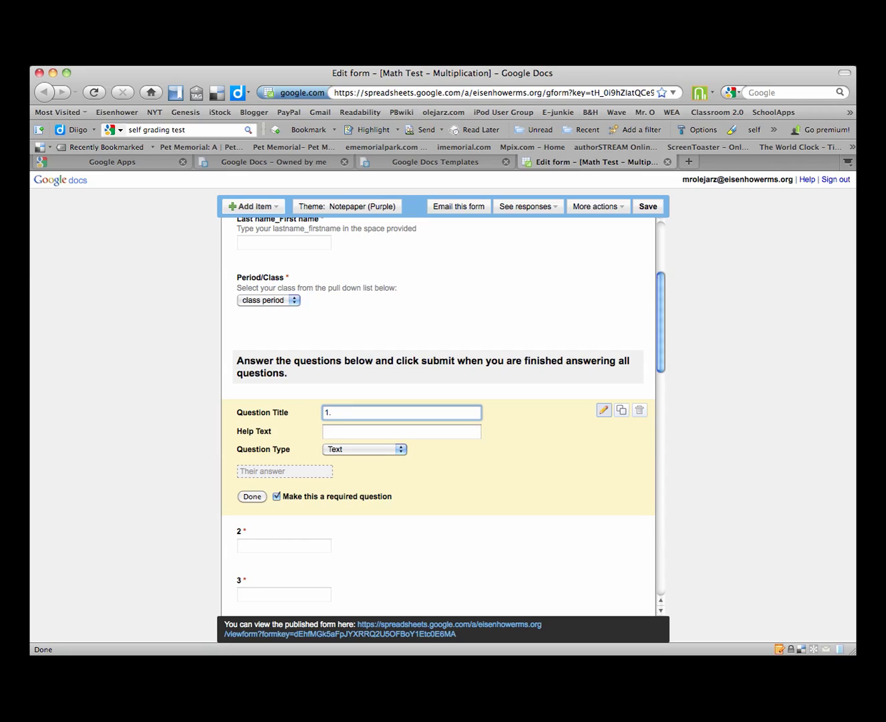
text(3 x 3 = ?)
Make question 1 multiple choice with answers 3, 6, 9 and 12
click(358, 449)
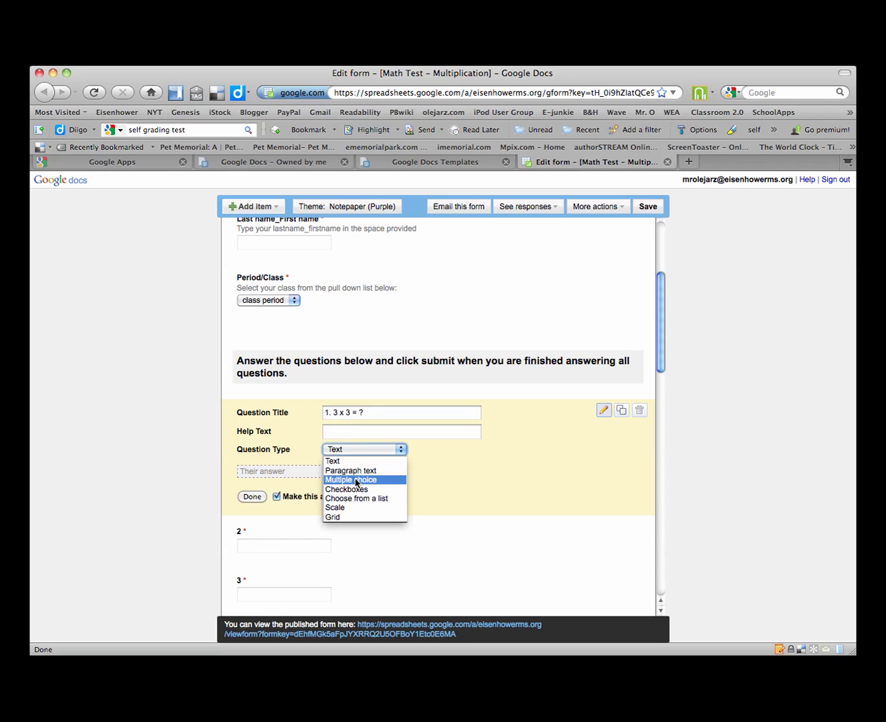
click(354, 480)
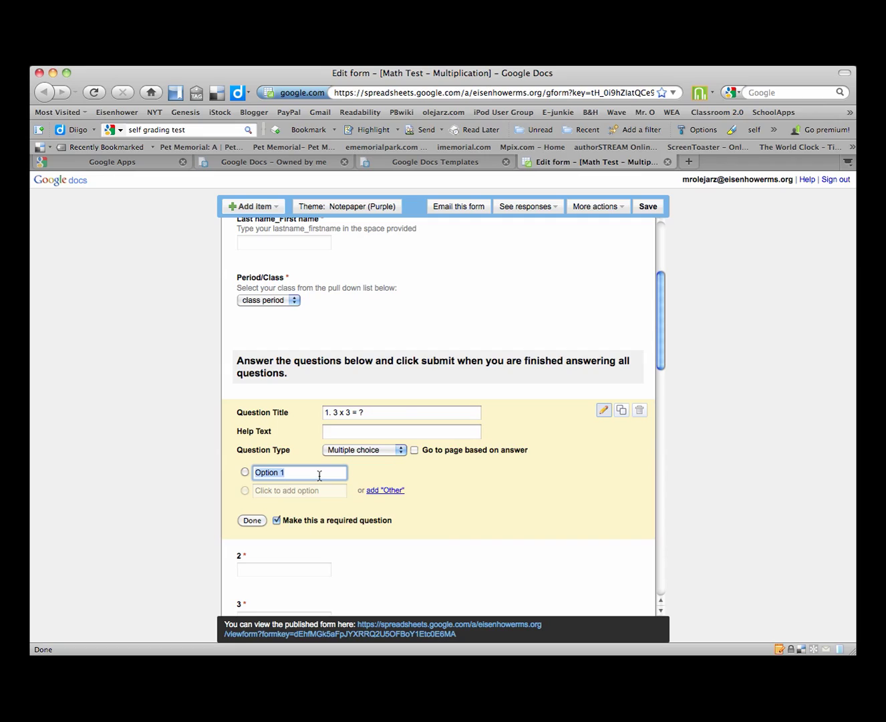
text(3)
key(Return)
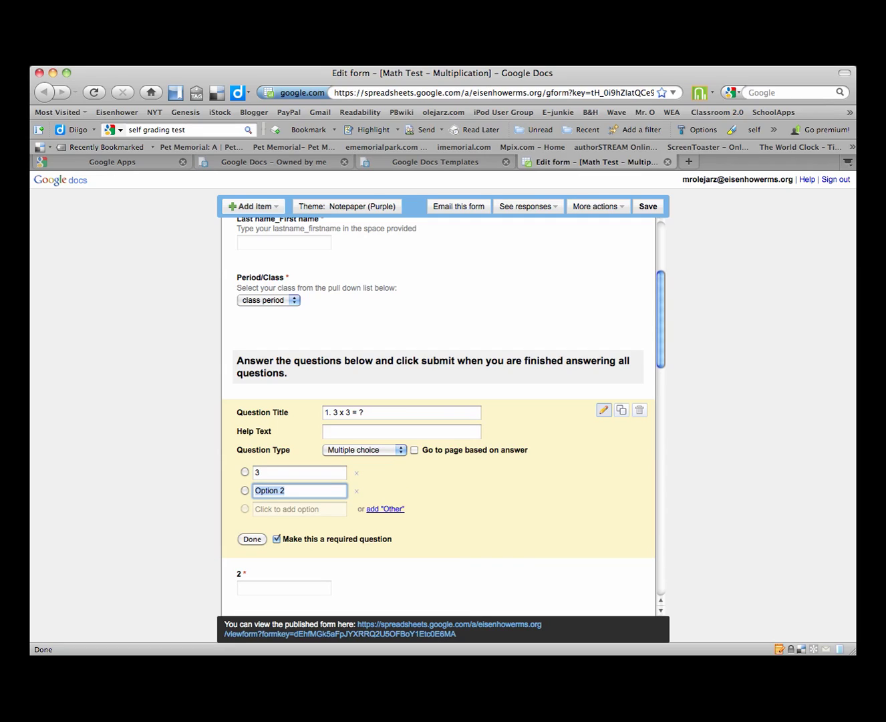
text(6)
key(Return)
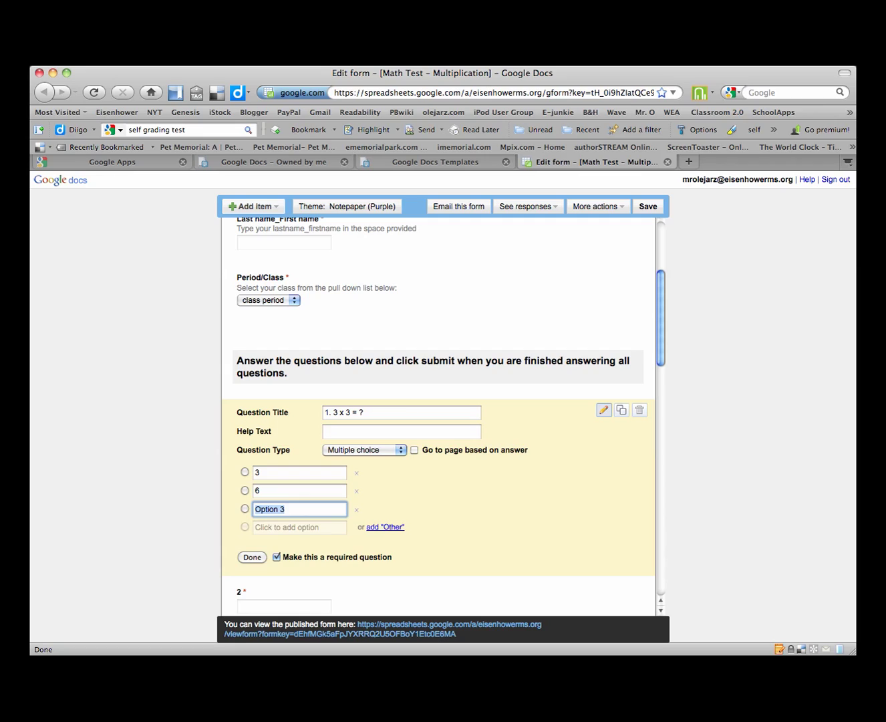
text(9)
key(Return)
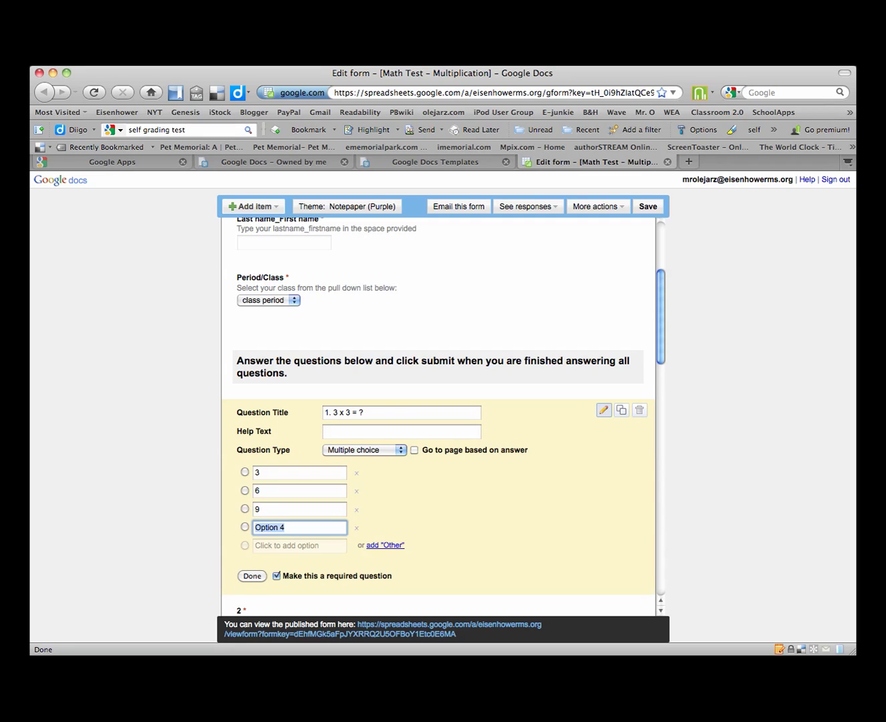
text(12)
Retitle question 2 as '2. 5 x 5 = 25' with help text asking for True or False
click(253, 577)
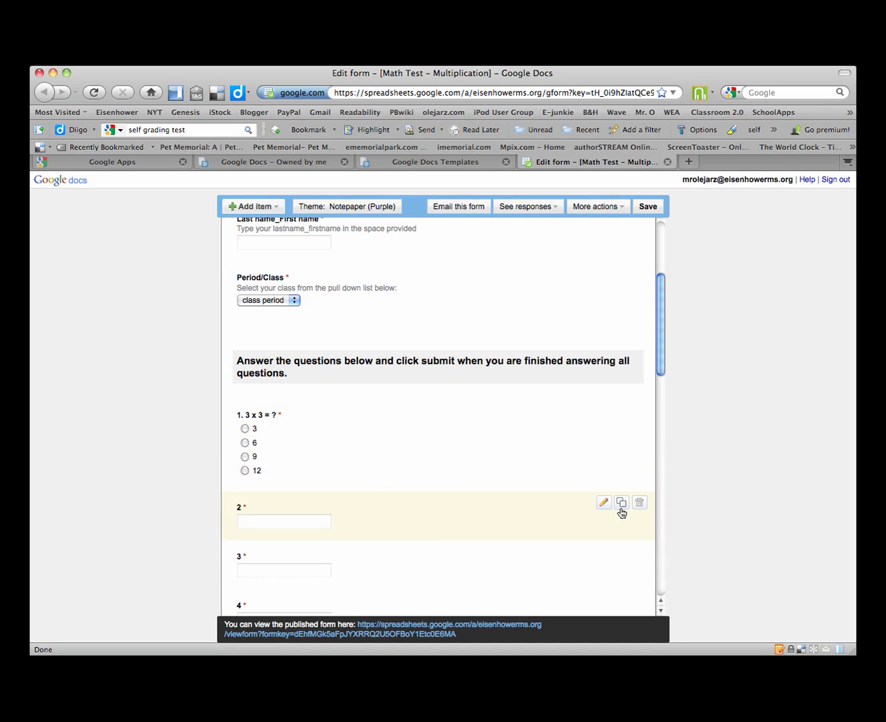
click(602, 504)
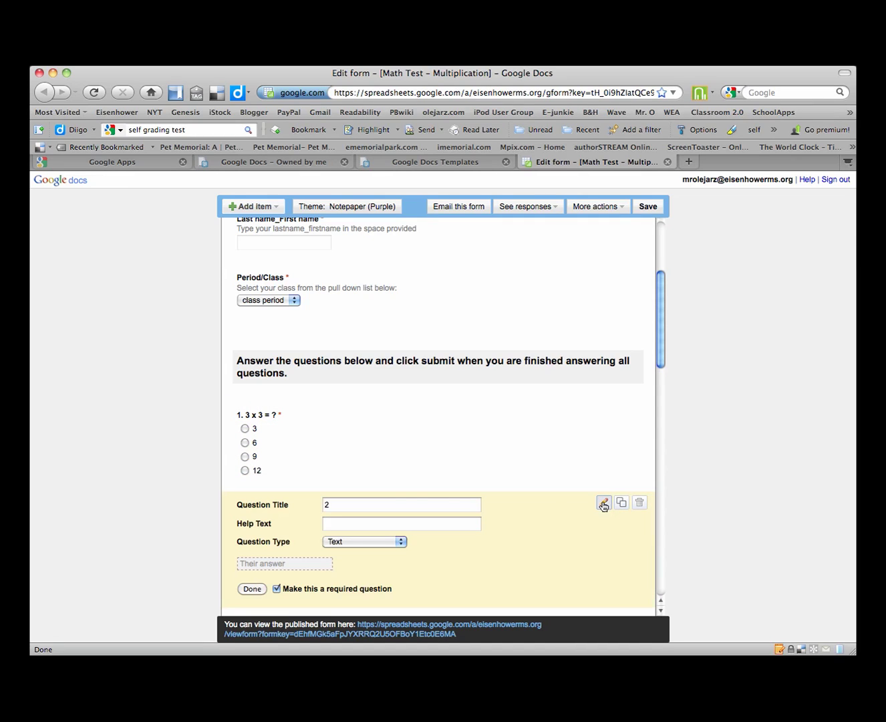
click(330, 507)
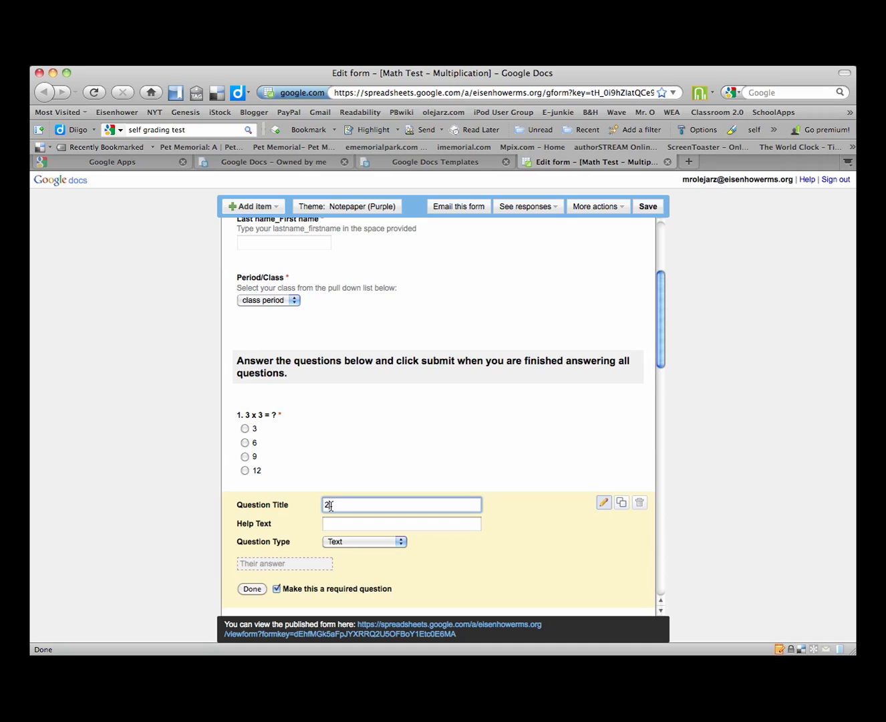
text(.)
text(5)
key(BackSpace)
text(5 x 5 = 25)
click(337, 525)
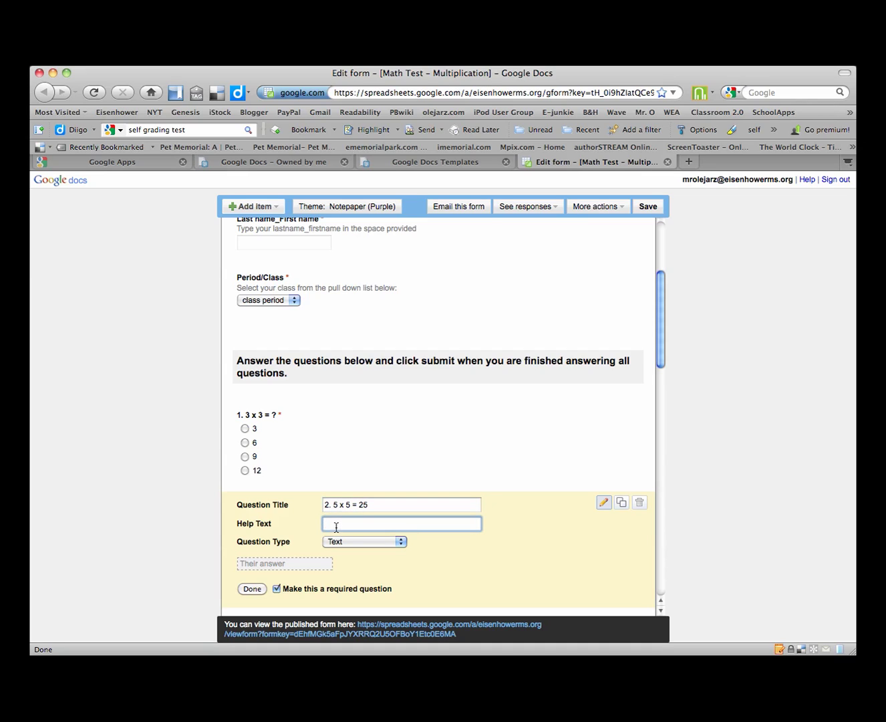
text(Please answee)
text( True or False)
Make question 2 multiple choice with options True and False
click(361, 542)
click(354, 572)
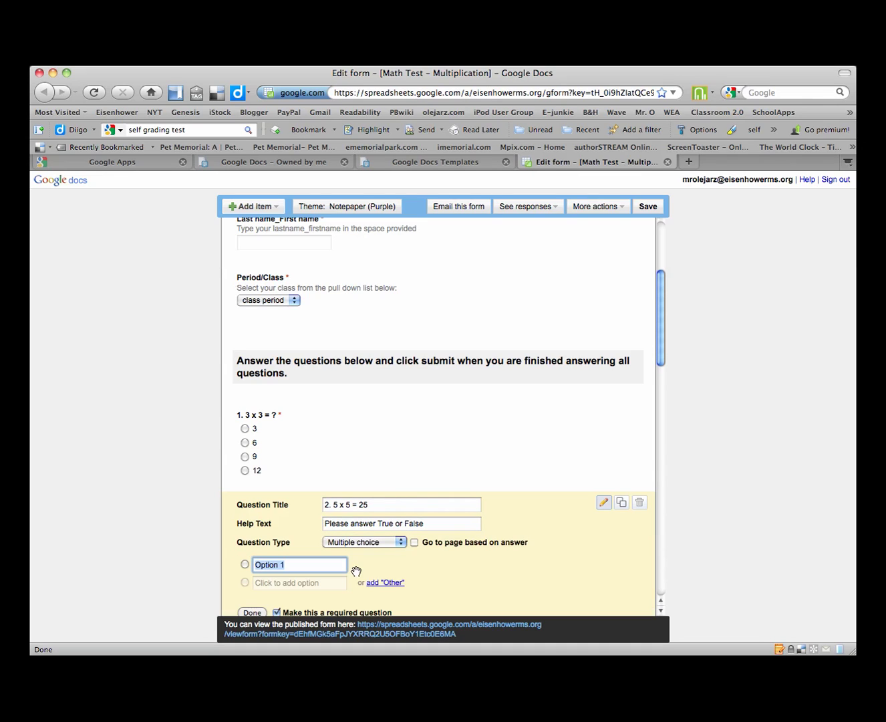
text(True)
key(Return)
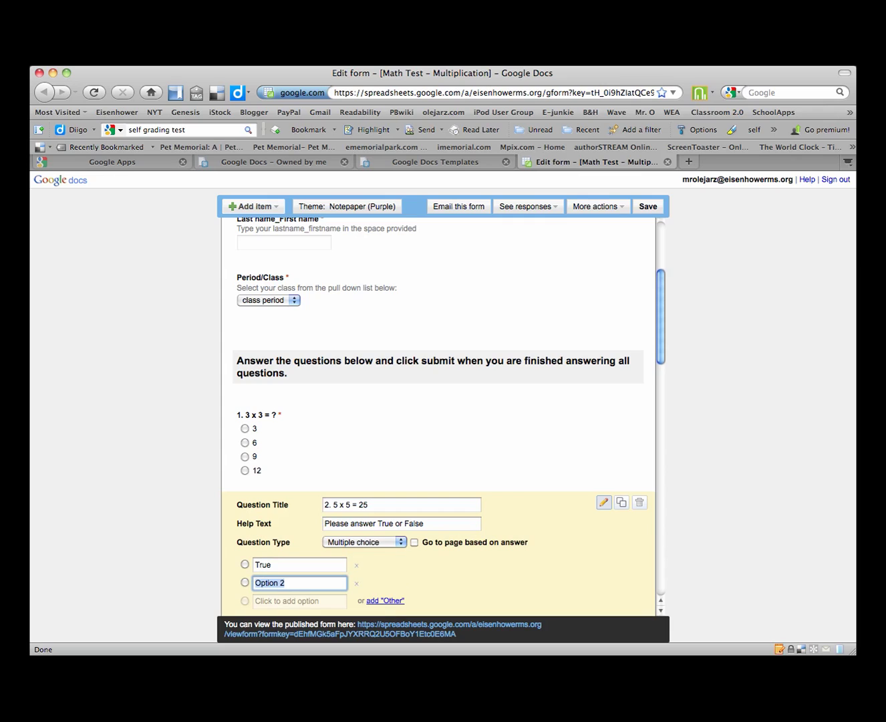
text(False)
scroll(421, 572, down, 3)
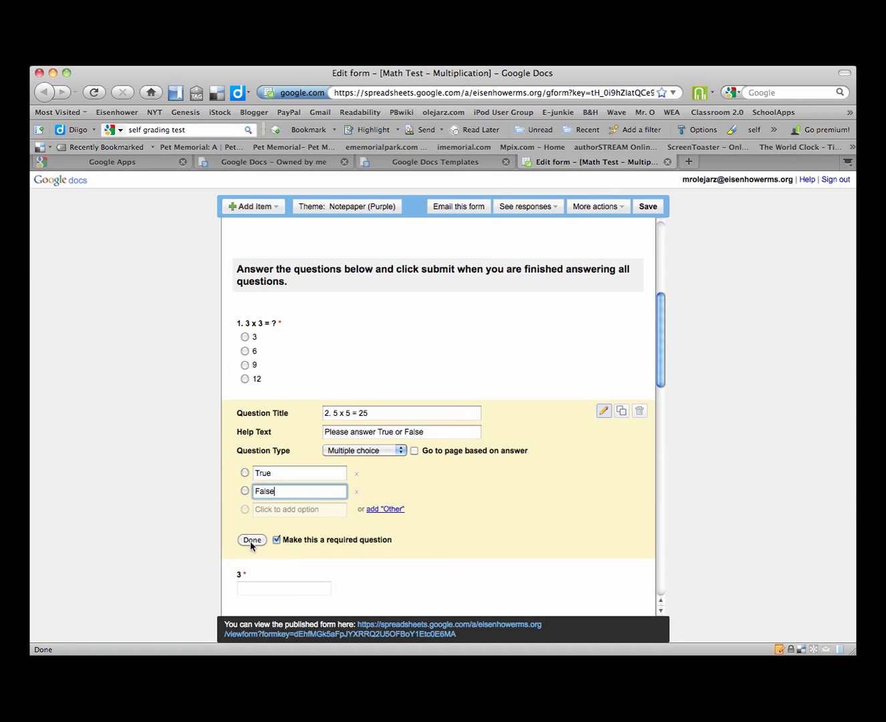
click(251, 540)
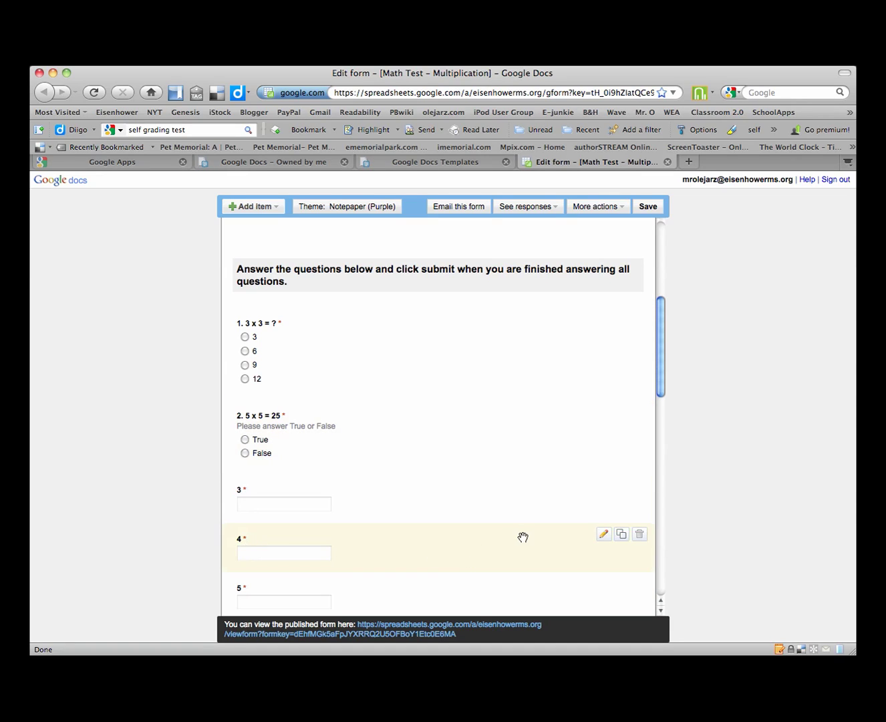
Retitle question 3 as '3. 7 x 5 =' with help text 'type numerical answers only'
mouse_move(548, 501)
click(602, 487)
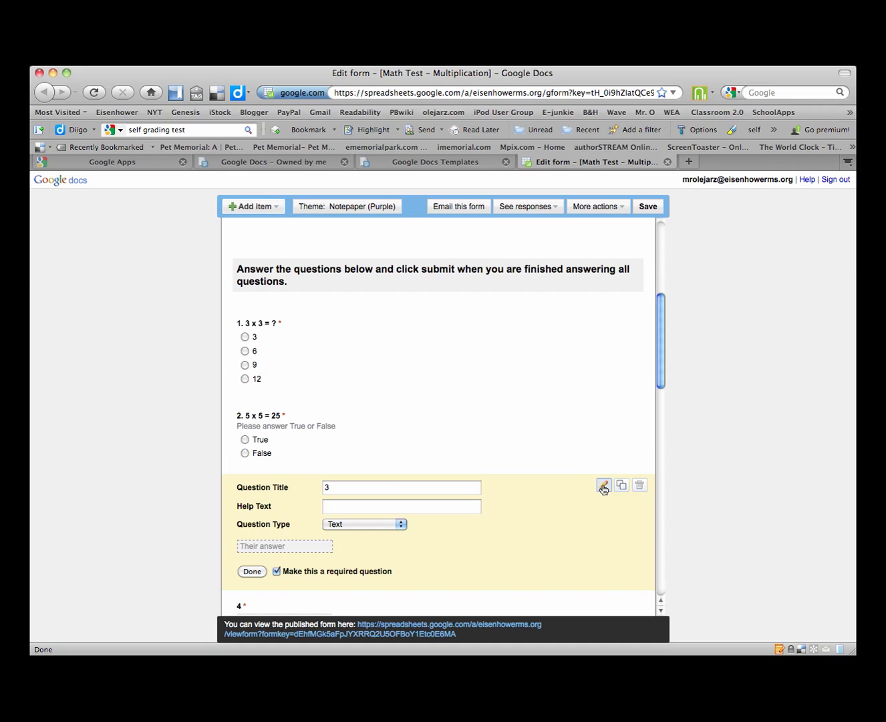
click(345, 486)
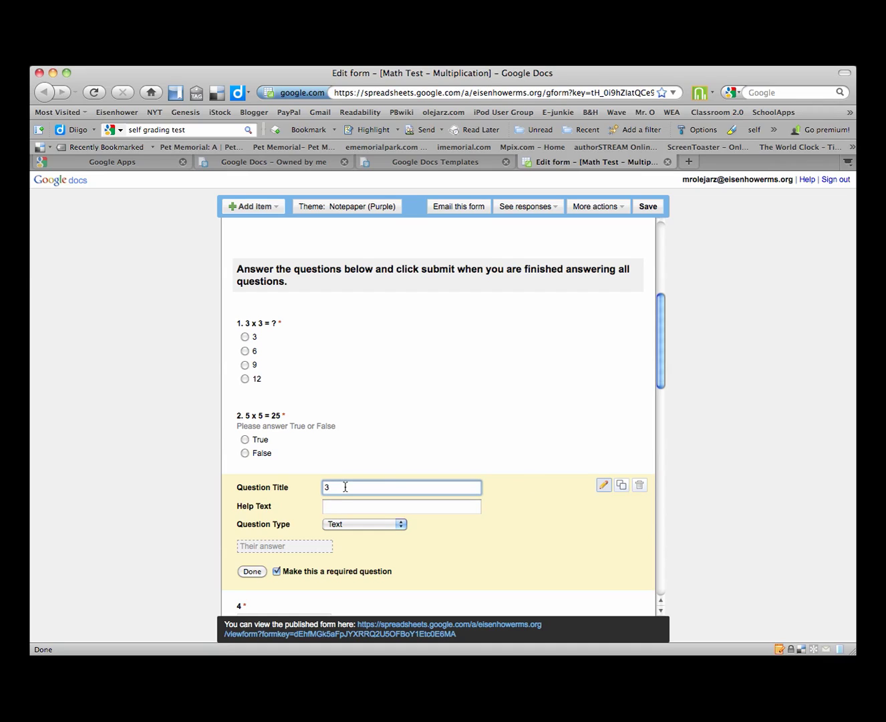
text(. 7 x 5 =)
click(344, 510)
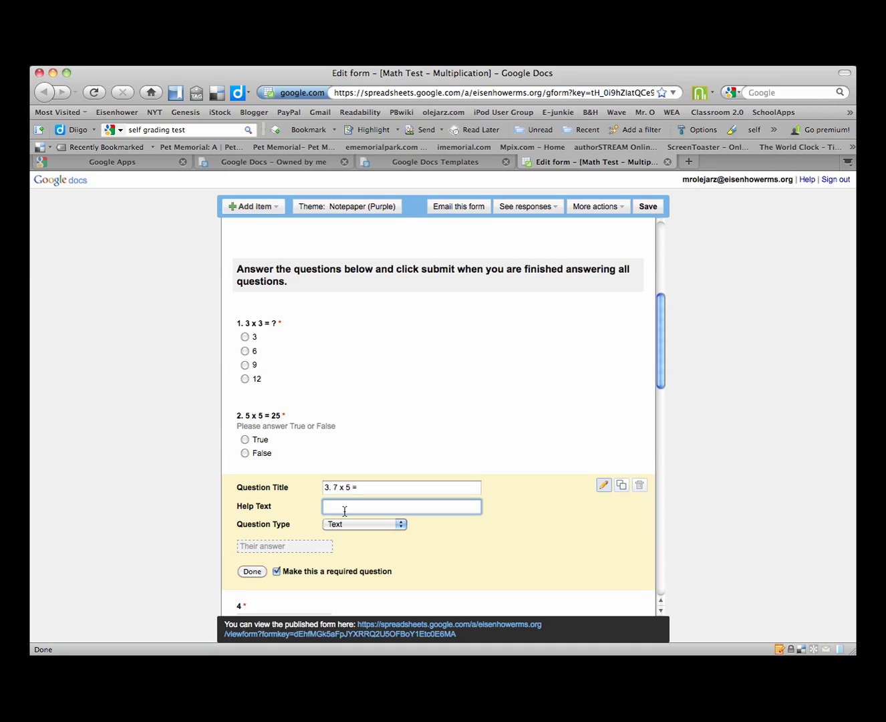
text(type numerical answers only)
click(251, 572)
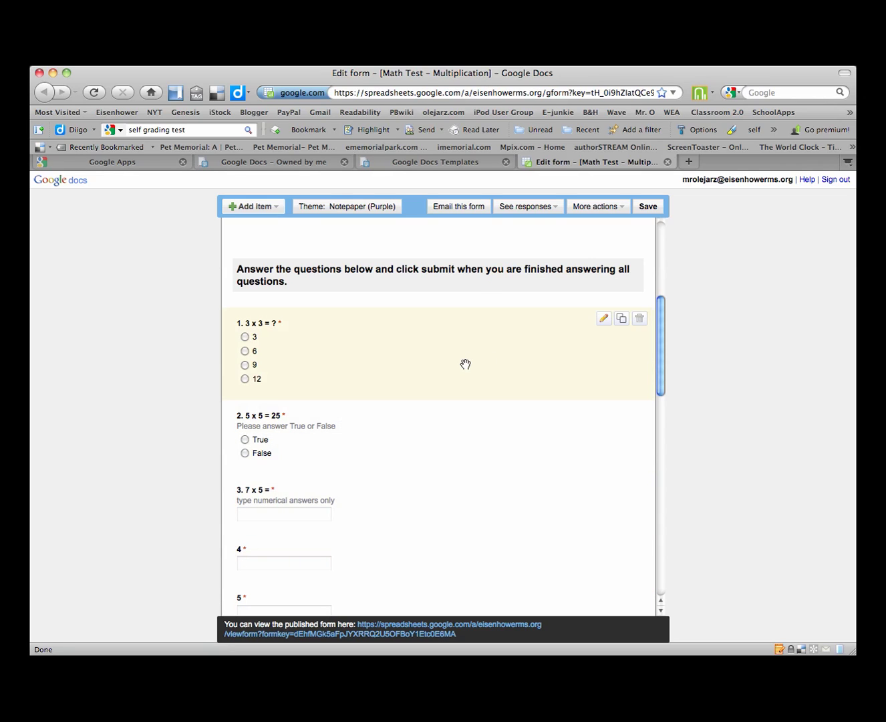
scroll(465, 364, down, 10)
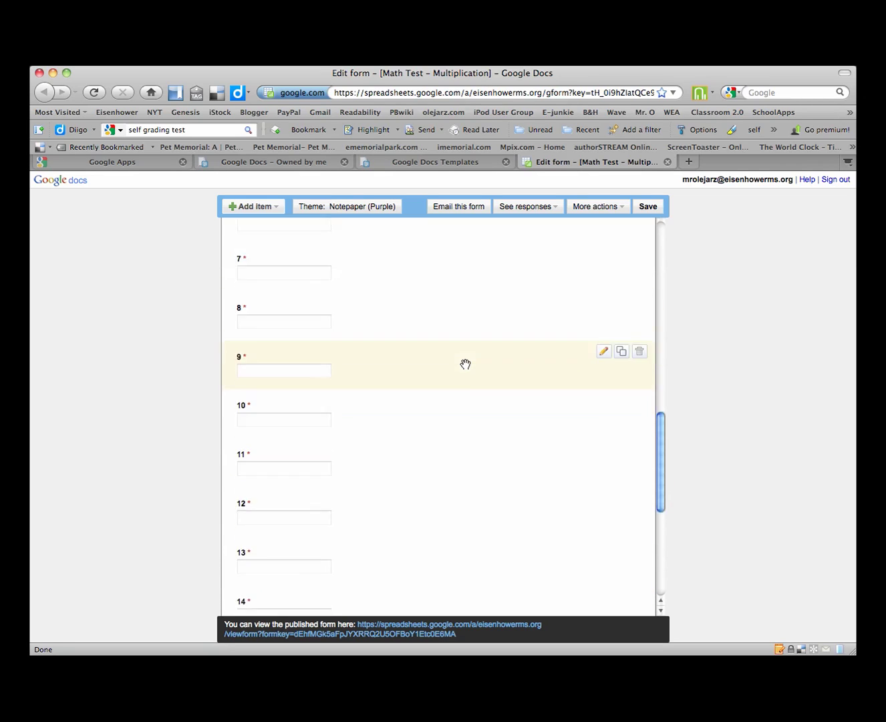
scroll(465, 365, down, 2)
scroll(466, 364, up, 12)
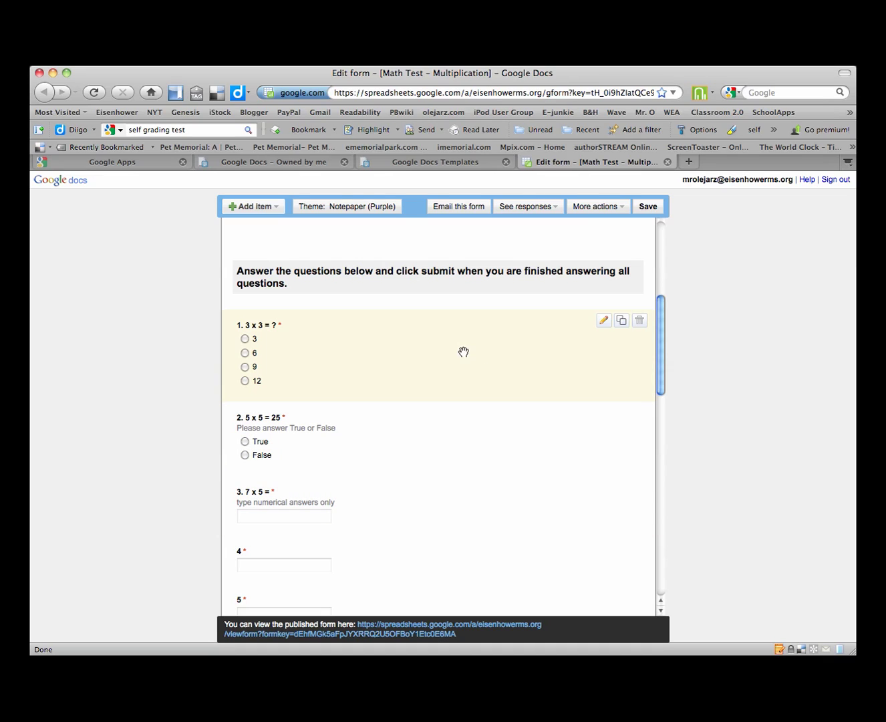
Preview and apply the Budget theme with its calculator header image
click(359, 206)
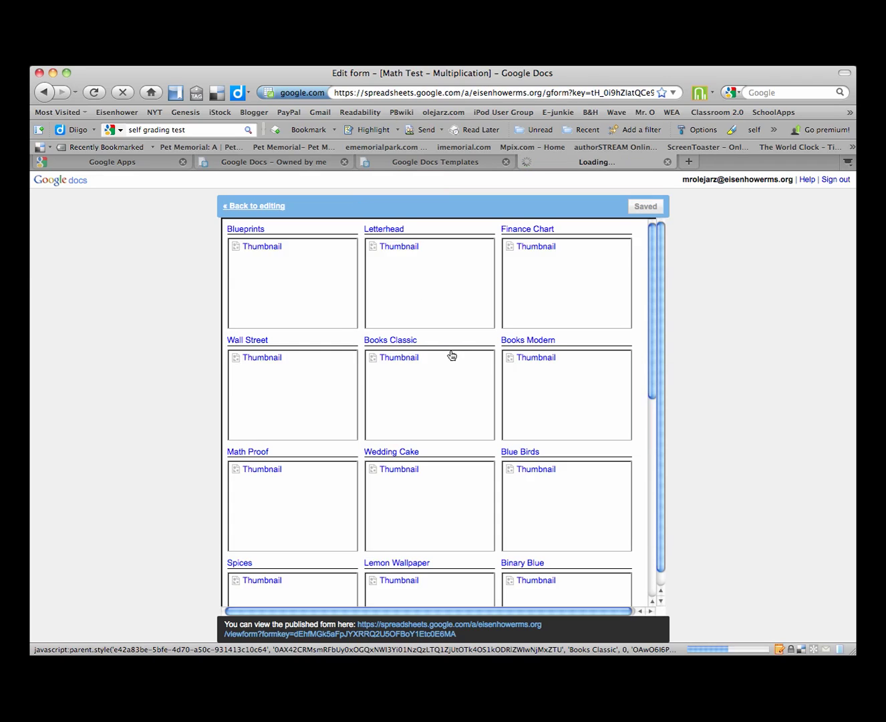
scroll(452, 355, down, 10)
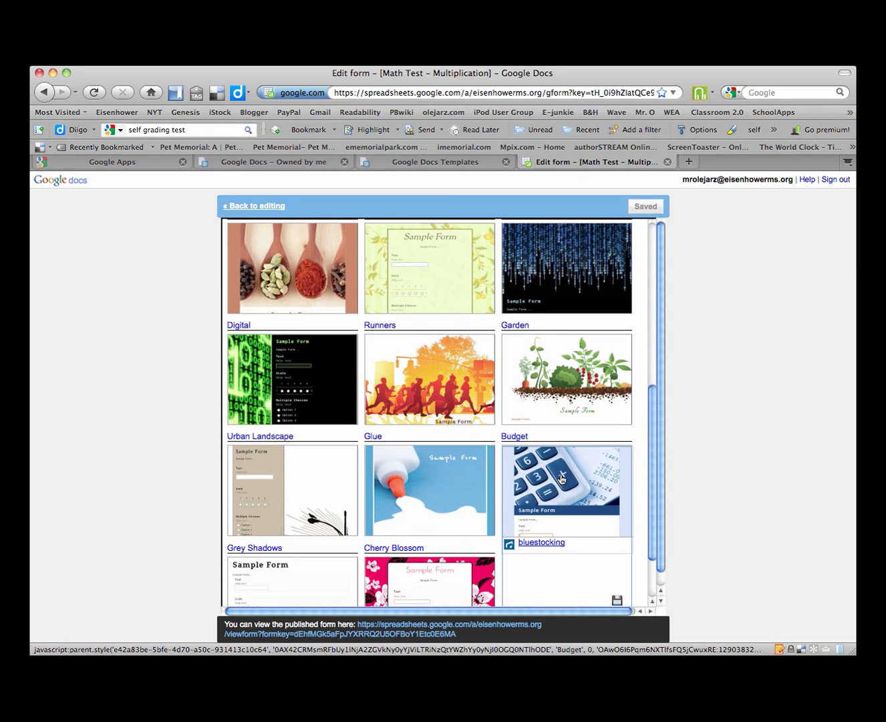
click(561, 478)
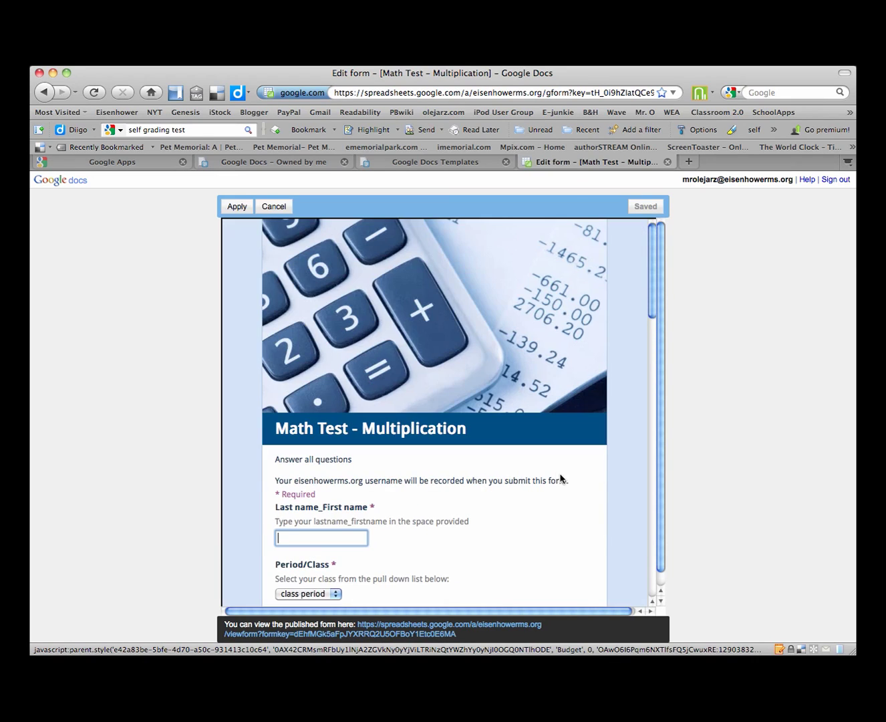
scroll(510, 464, down, 3)
scroll(510, 464, up, 3)
click(235, 208)
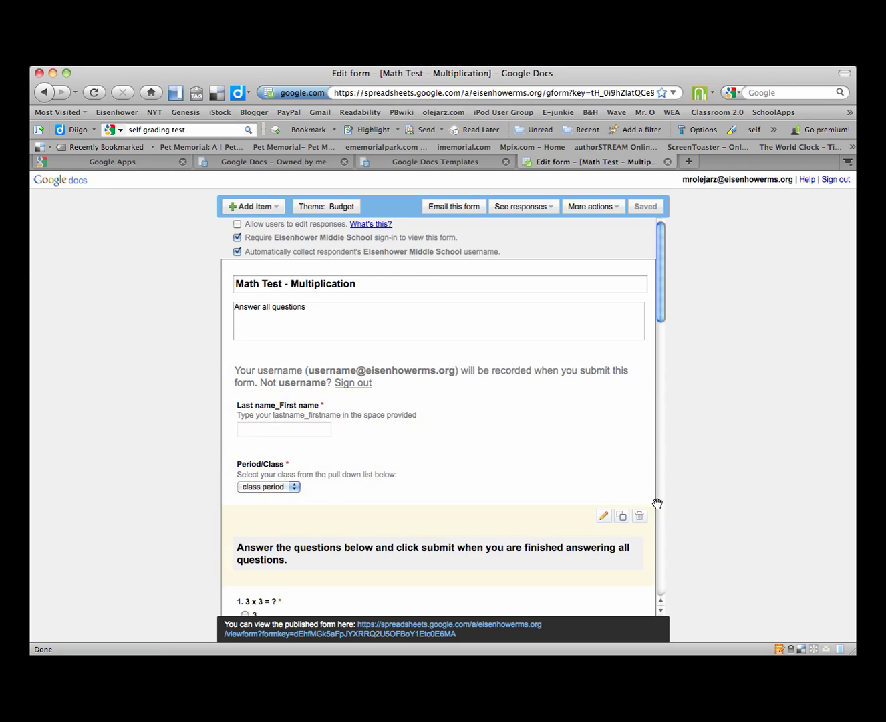
scroll(526, 423, down, 3)
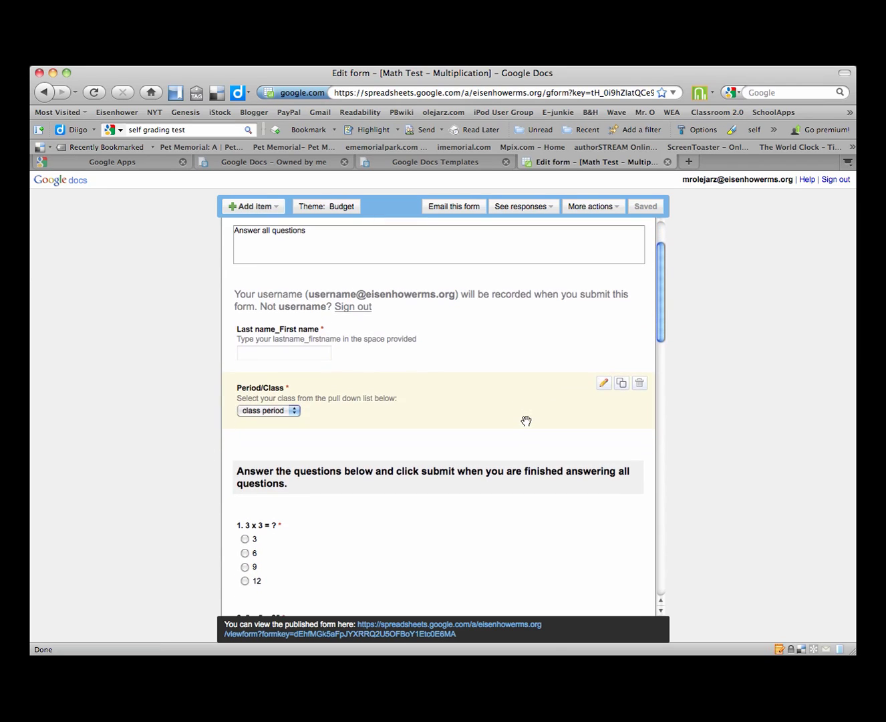
Open the live published Math Test - Multiplication form in a new tab
click(416, 629)
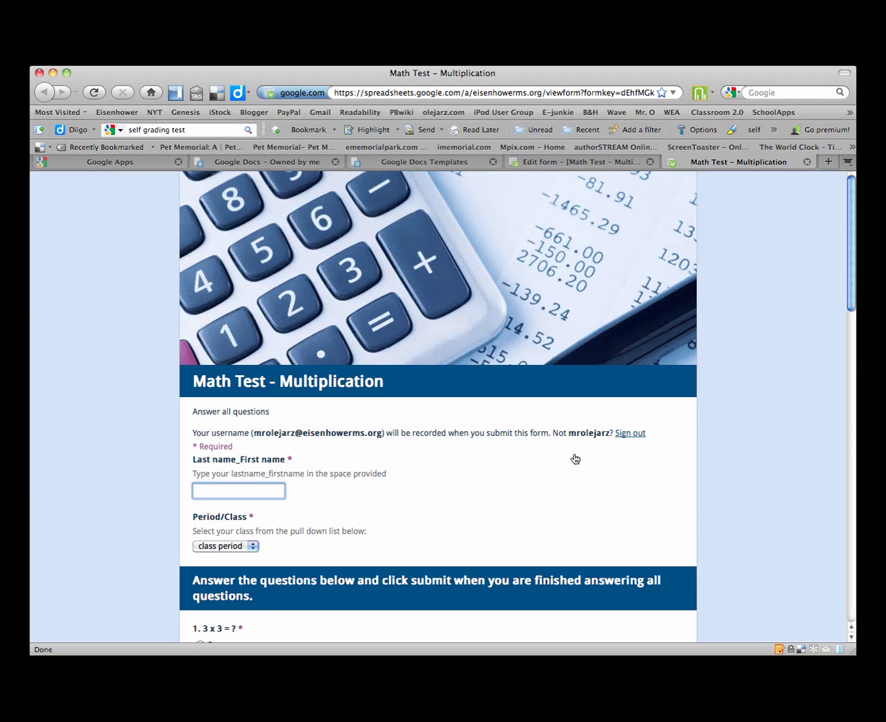
scroll(575, 458, down, 1)
scroll(576, 458, down, 2)
scroll(556, 475, down, 2)
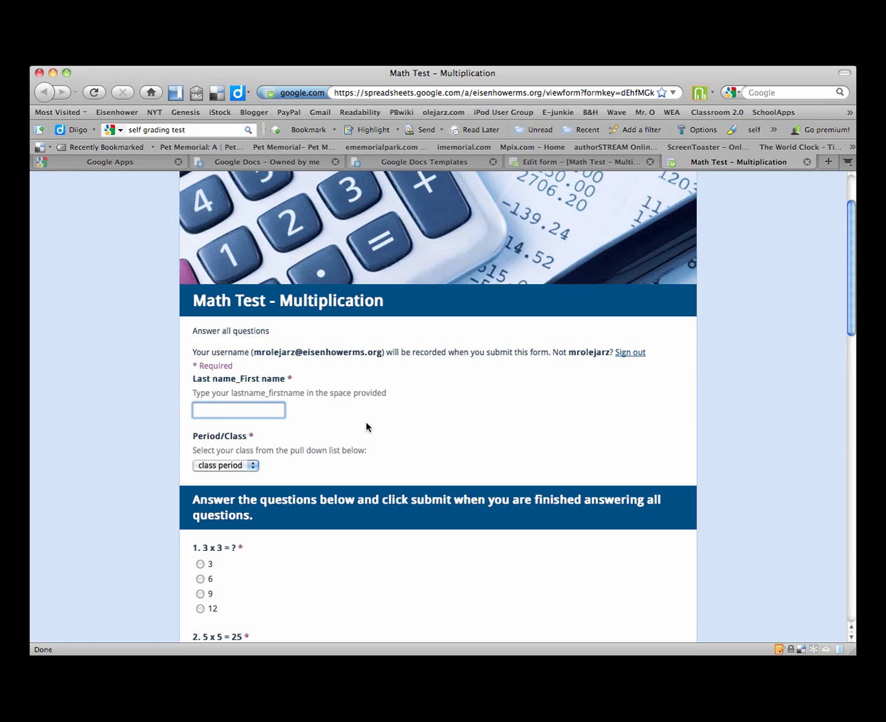
scroll(375, 429, down, 1)
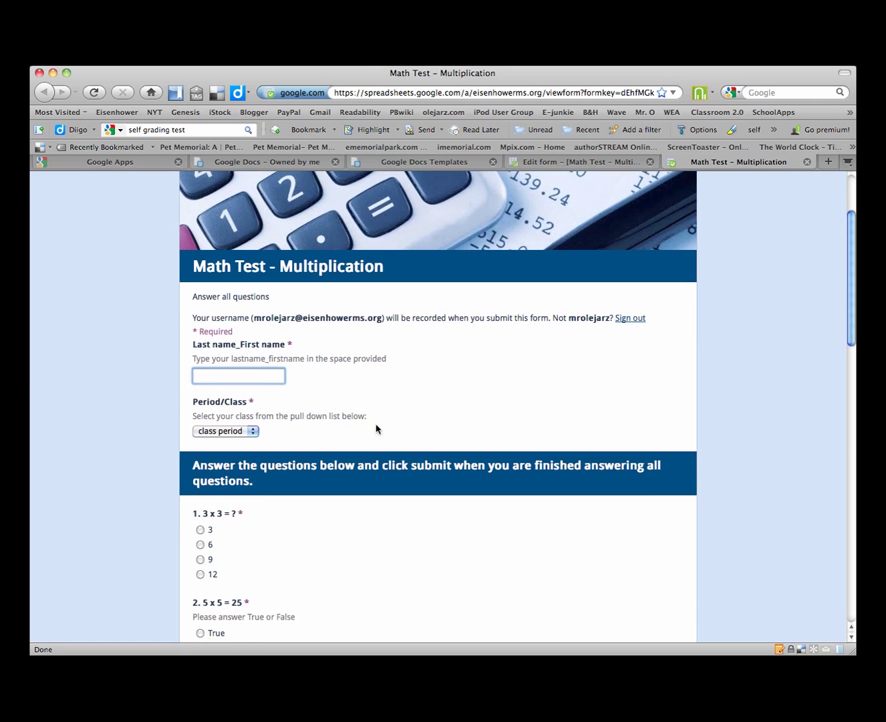
Choose 1st period for Period/Class and scroll through the live form
click(254, 431)
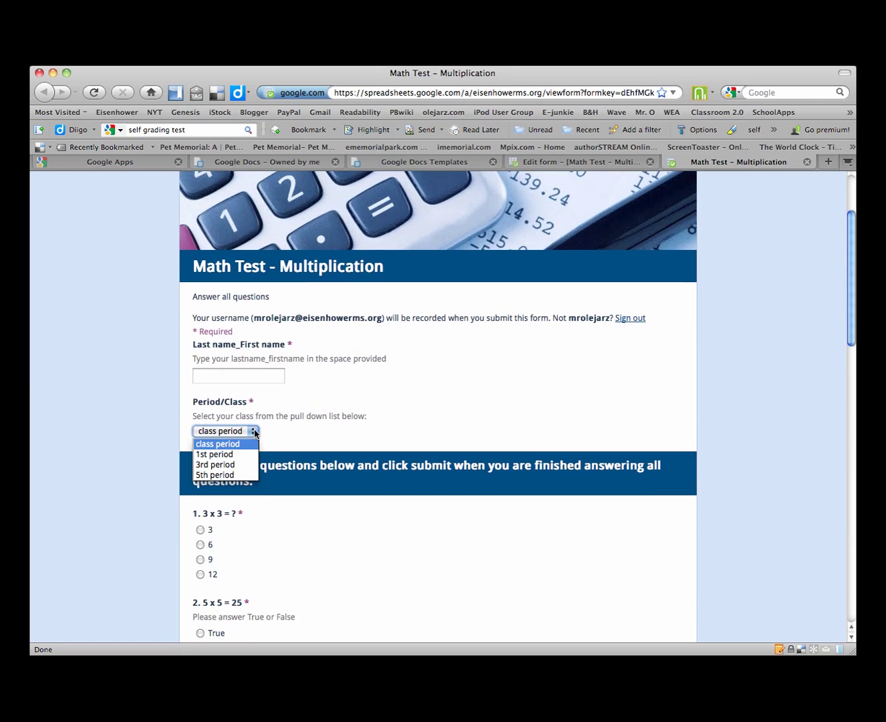
click(213, 456)
scroll(433, 432, down, 4)
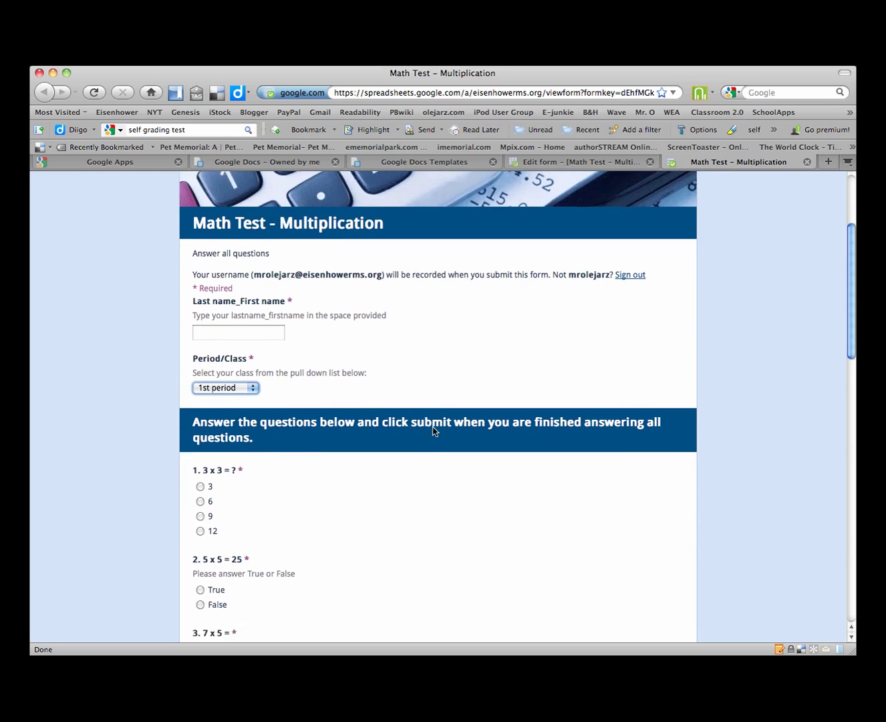
scroll(434, 431, down, 2)
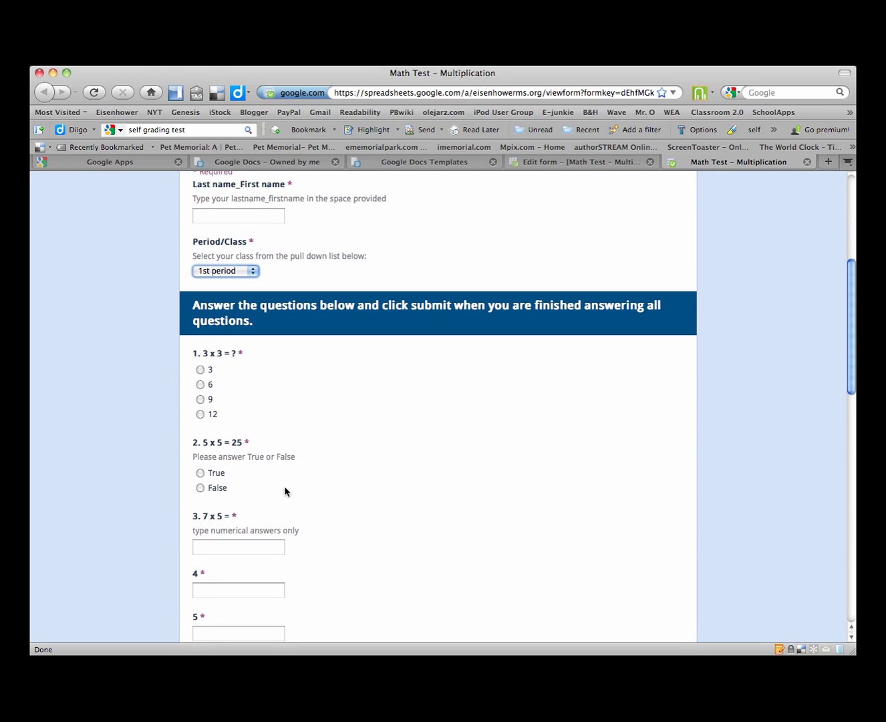
scroll(283, 488, down, 13)
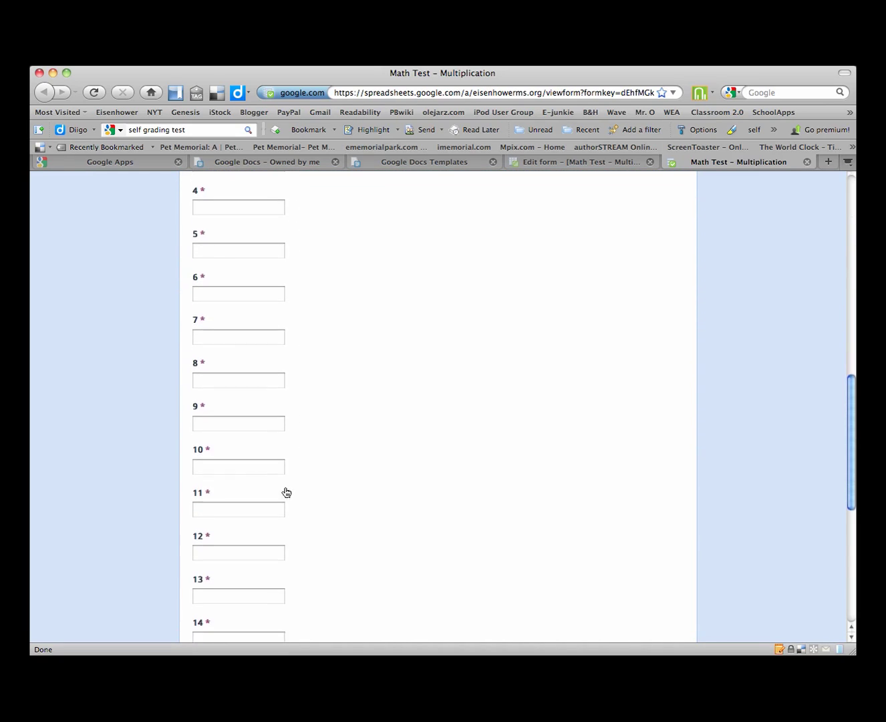
scroll(286, 492, down, 12)
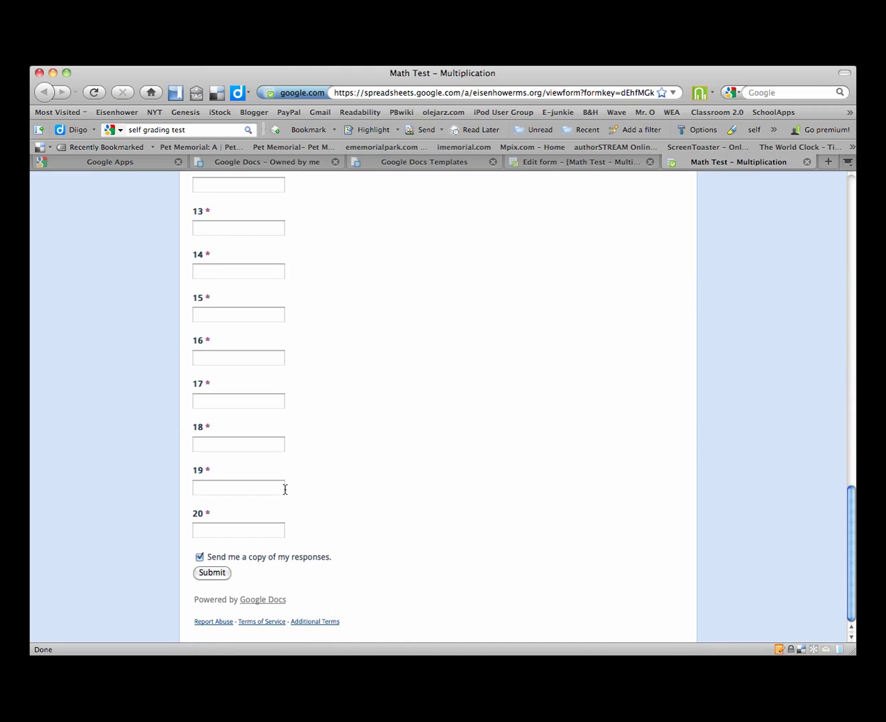
scroll(285, 489, up, 20)
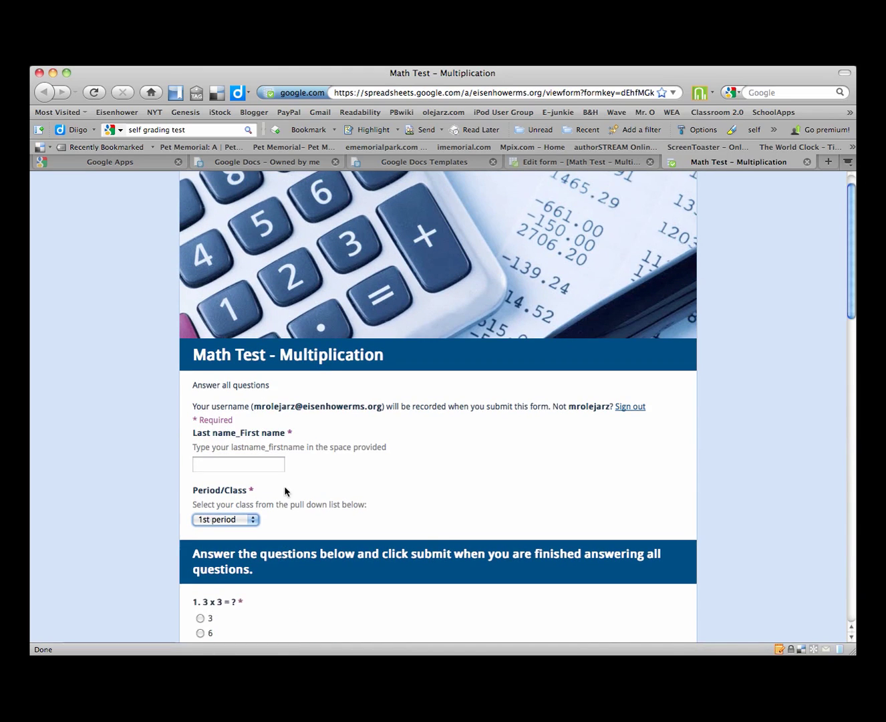